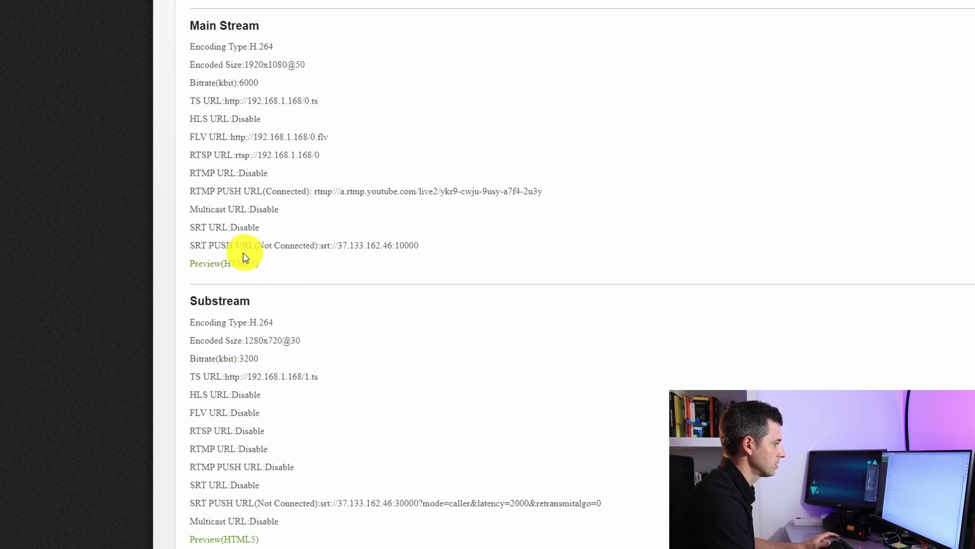
- Preview the main stream's video, view it in full screen, and close the preview
{"action": "left_click", "coordinate": [236, 264]}
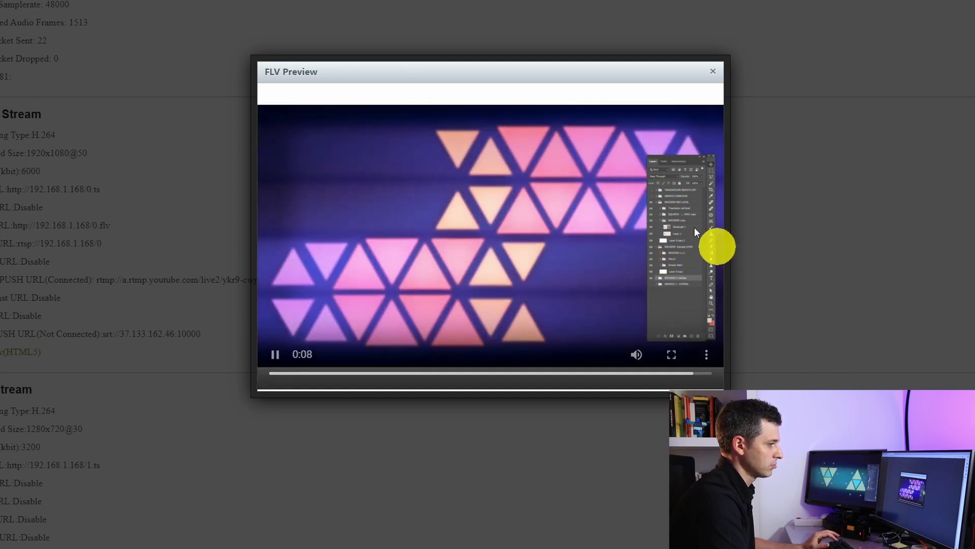
{"action": "left_click", "coordinate": [670, 354]}
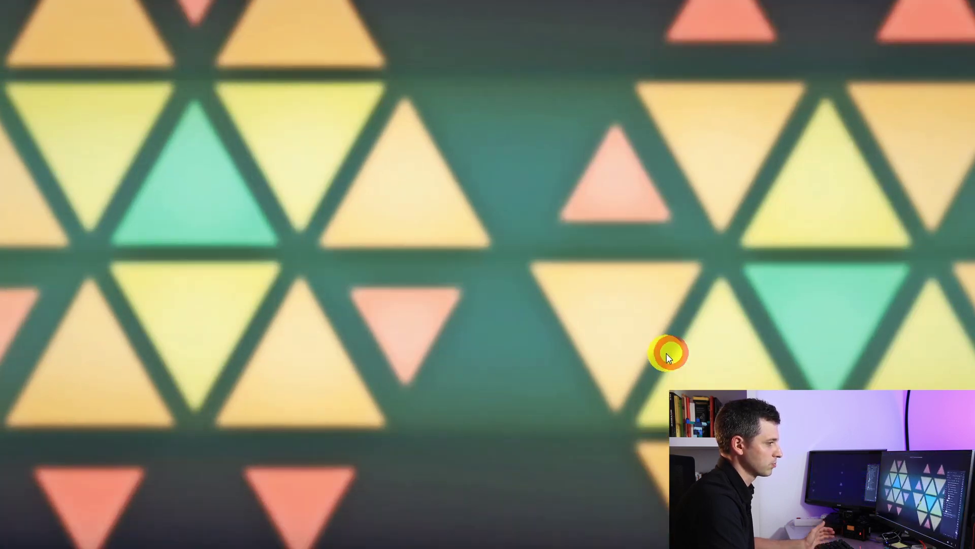
{"action": "key", "text": "Escape"}
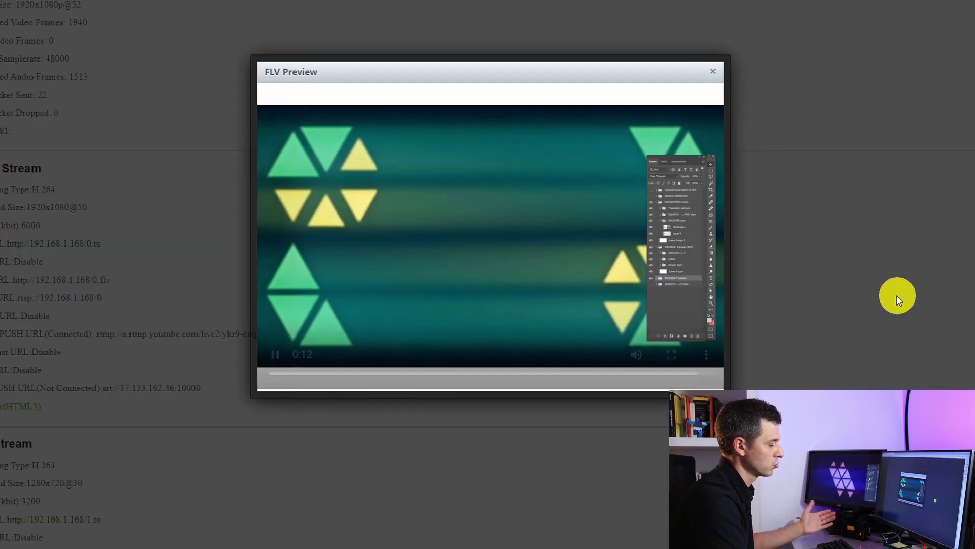
{"action": "left_click", "coordinate": [713, 72]}
{"action": "scroll", "coordinate": [231, 356], "scroll_direction": "down", "scroll_amount": 1}
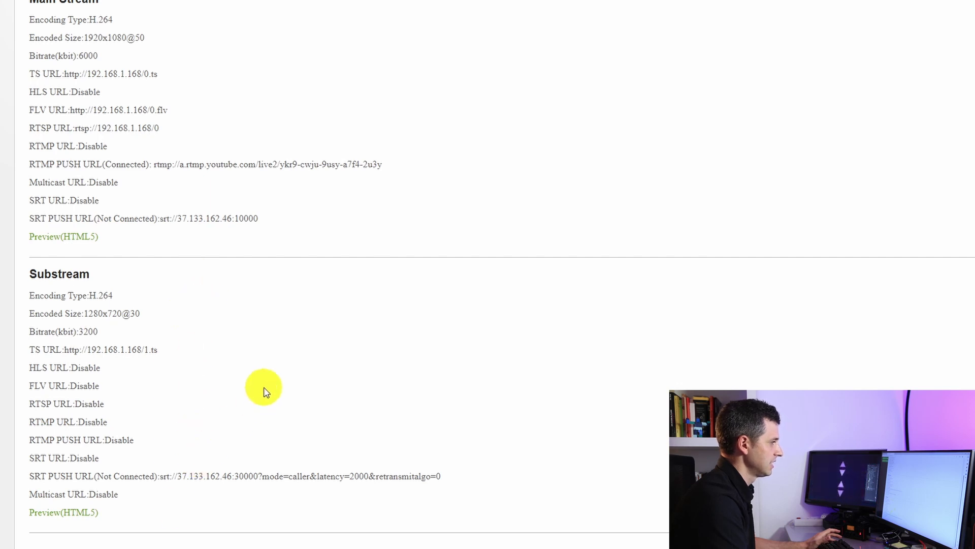
{"action": "scroll", "coordinate": [265, 393], "scroll_direction": "up", "scroll_amount": 3}
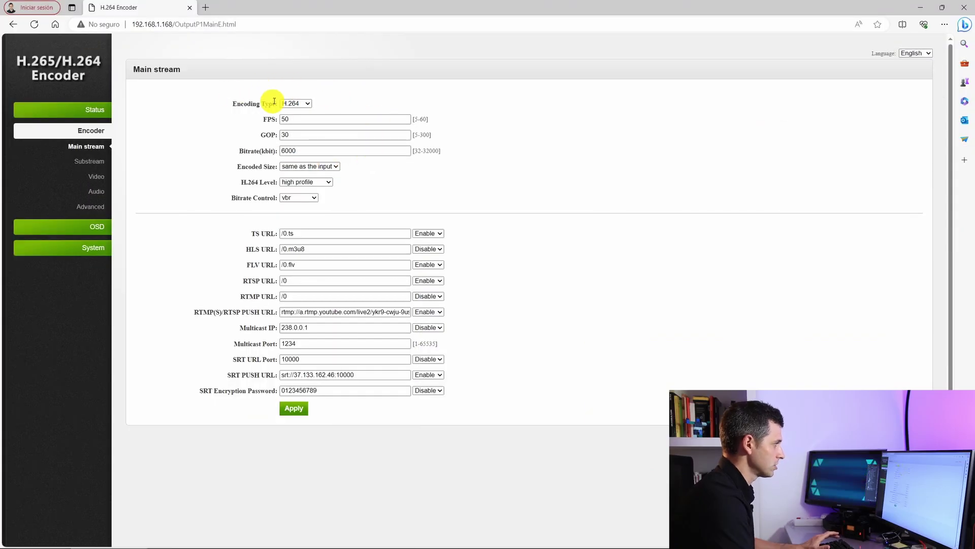
- Examine the encoding types and encoded sizes available for the main stream
{"action": "left_click", "coordinate": [308, 103]}
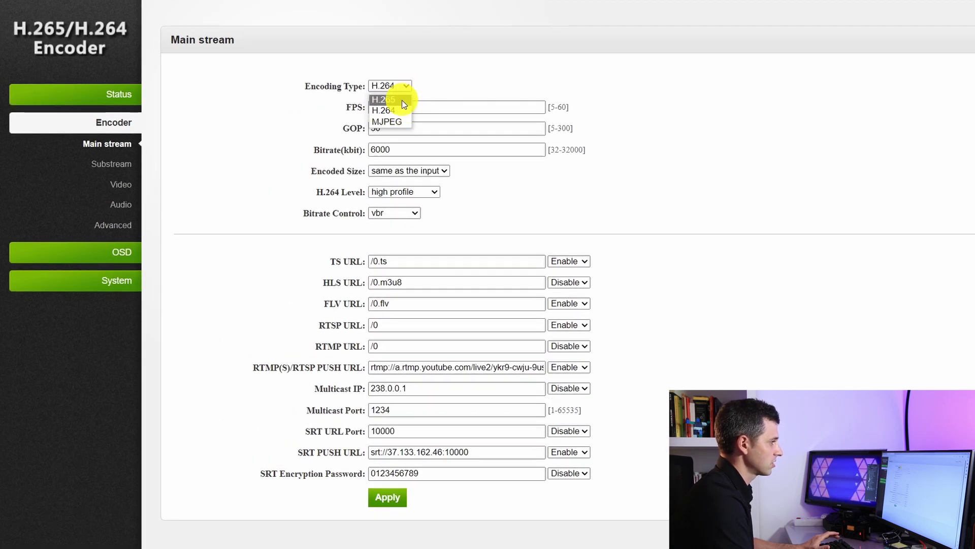
{"action": "left_click", "coordinate": [585, 79]}
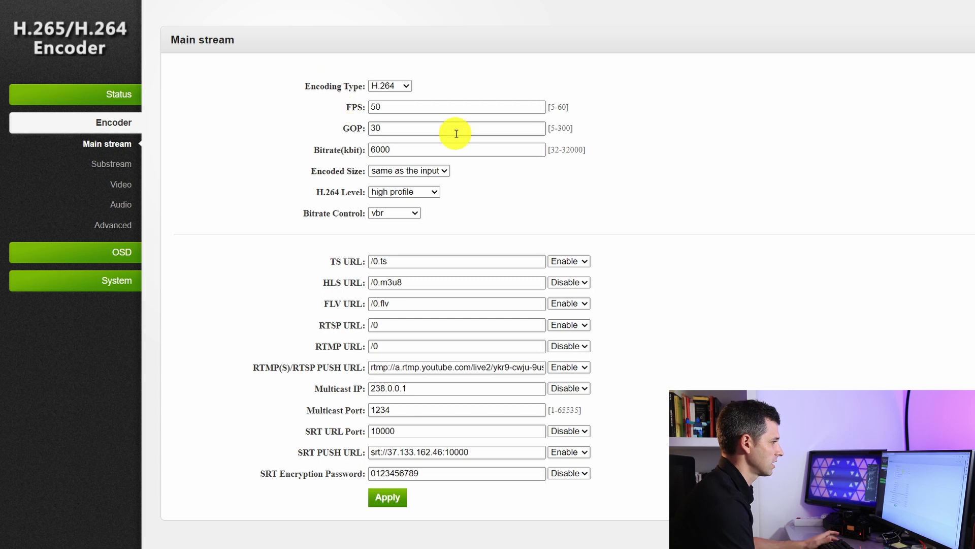
{"action": "left_click", "coordinate": [444, 171]}
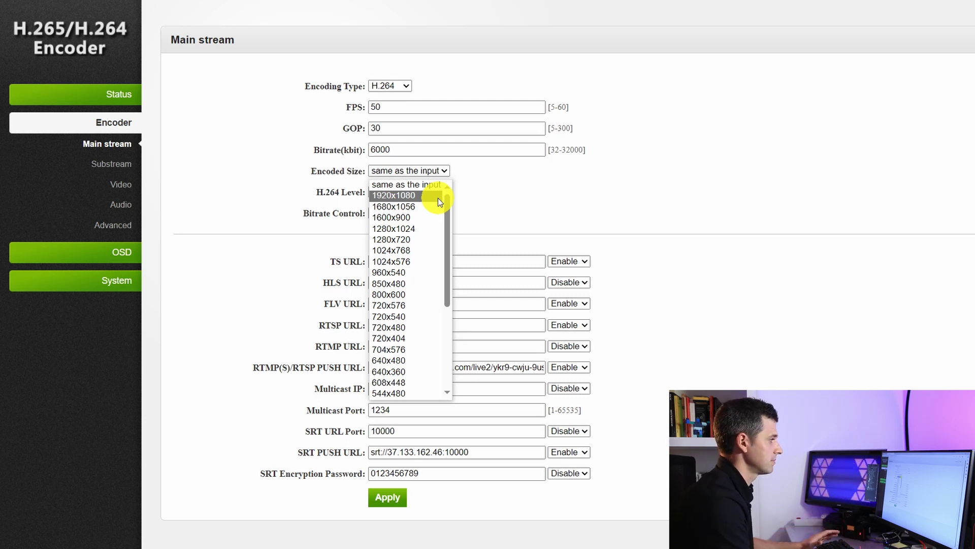
{"action": "left_click_drag", "start_coordinate": [449, 205], "coordinate": [446, 294]}
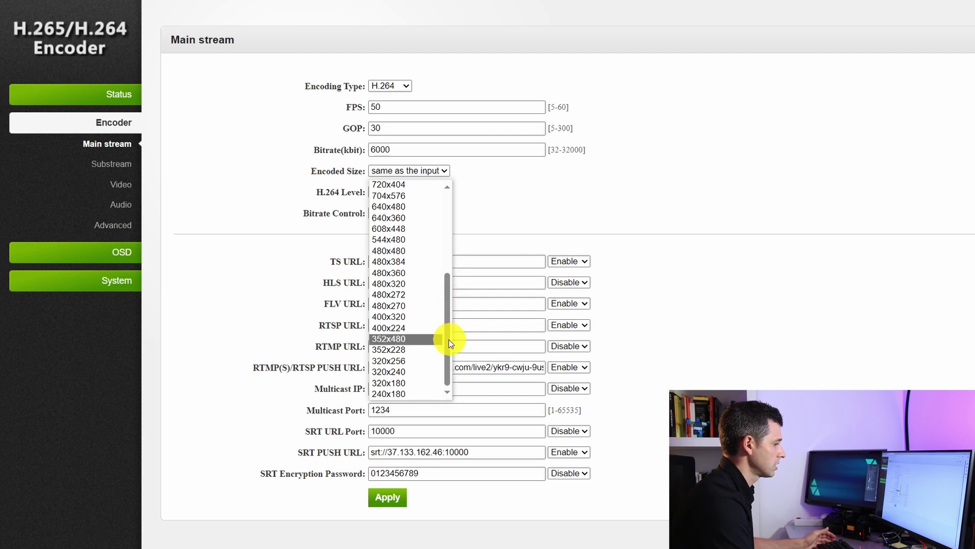
{"action": "left_click", "coordinate": [494, 194]}
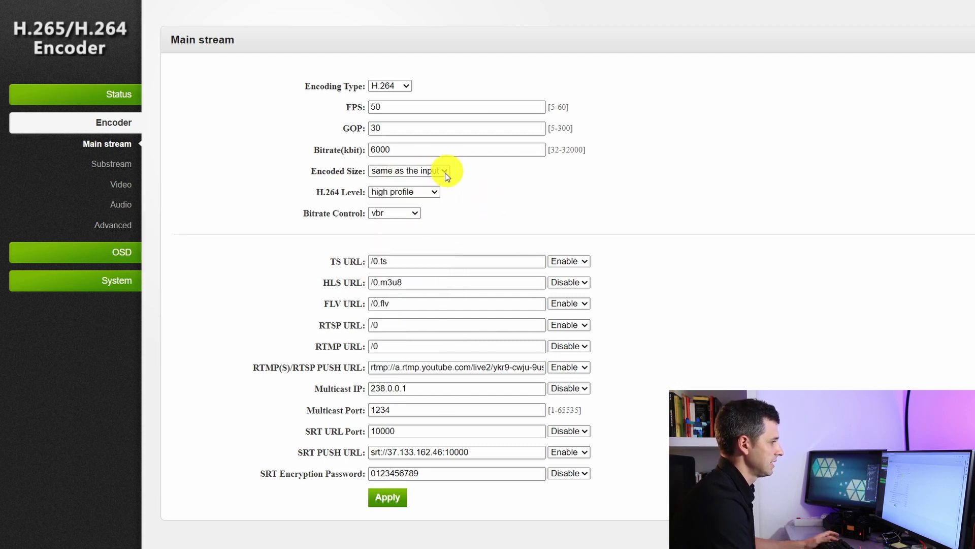
- Examine the main stream's options for H.264 level, bitrate control and the TS URL
{"action": "left_click", "coordinate": [433, 188]}
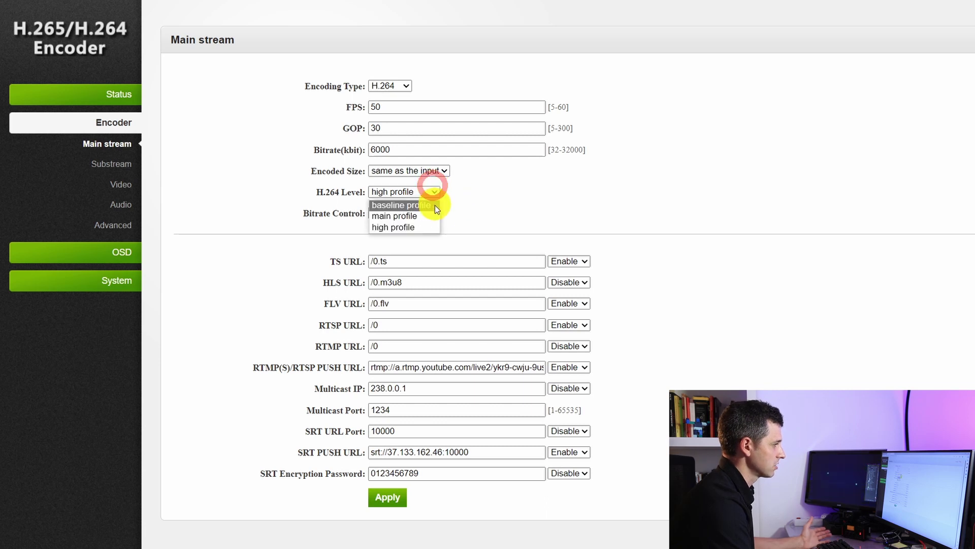
{"action": "left_click", "coordinate": [486, 200]}
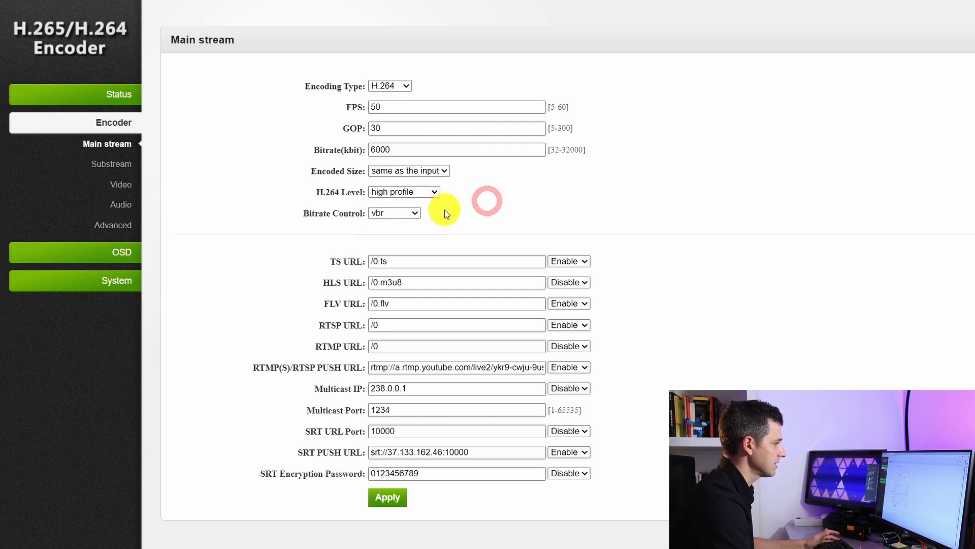
{"action": "left_click", "coordinate": [415, 214]}
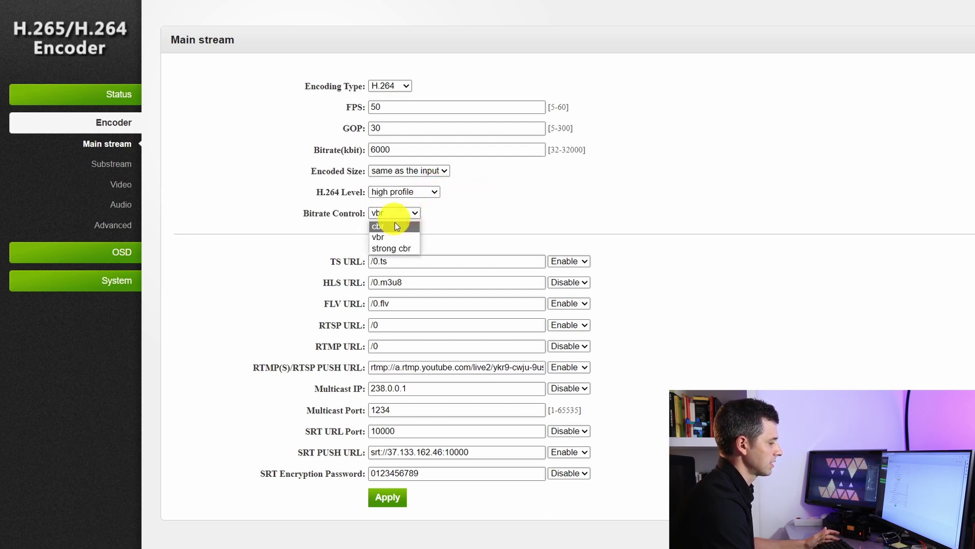
{"action": "left_click", "coordinate": [571, 215]}
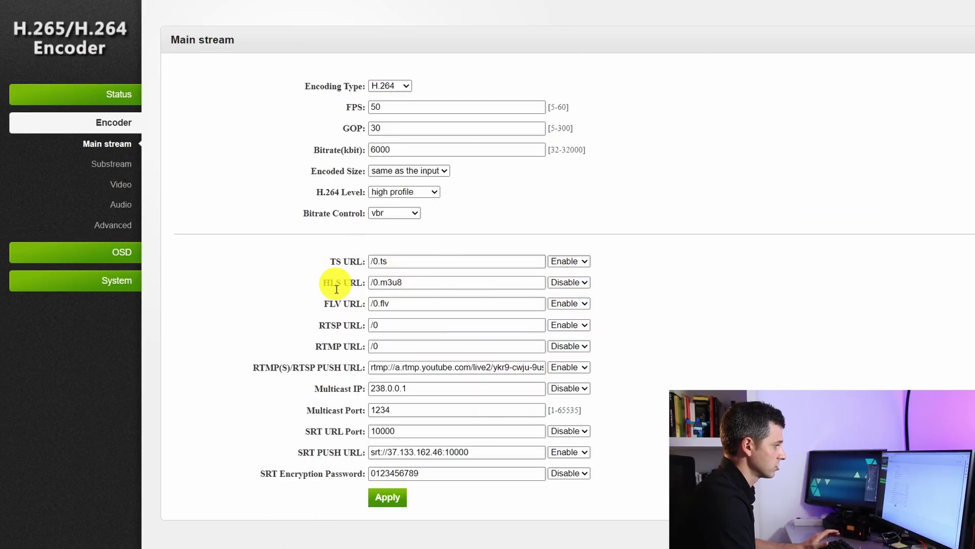
{"action": "left_click", "coordinate": [586, 261]}
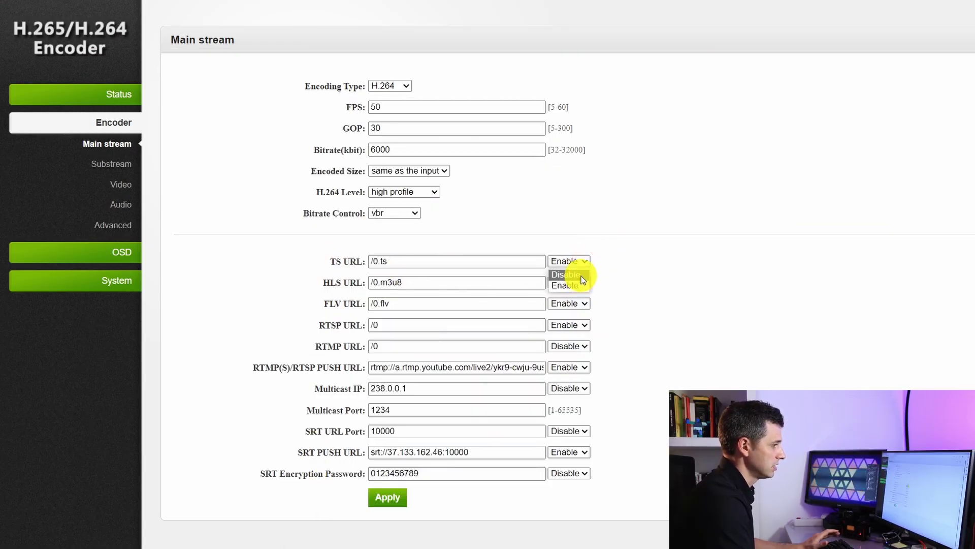
{"action": "left_click", "coordinate": [581, 279]}
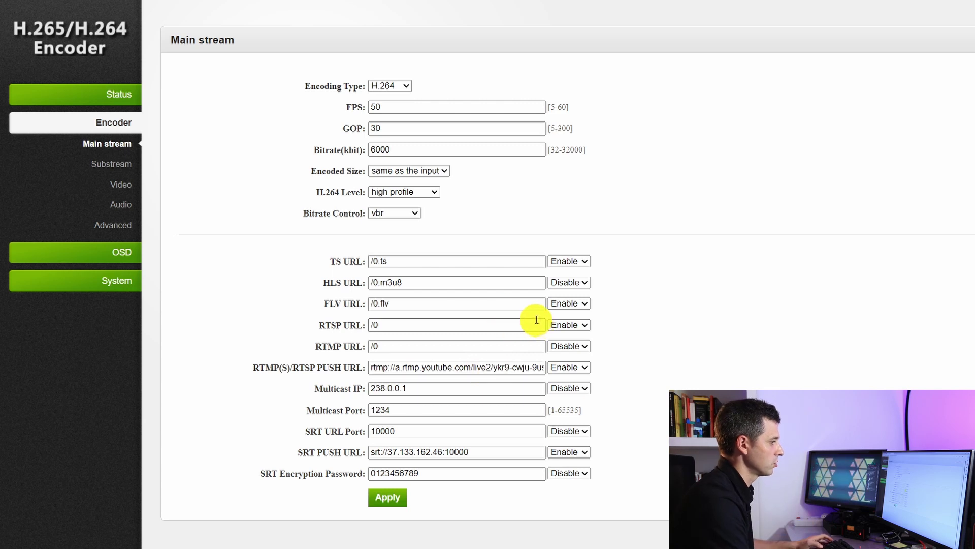
- Copy the stream URL from YouTube Studio and set the main stream's RTMP(S)/RTSP PUSH URL to rtmp://a.rtmp.youtube.com/live2
{"action": "key", "text": "alt+Tab"}
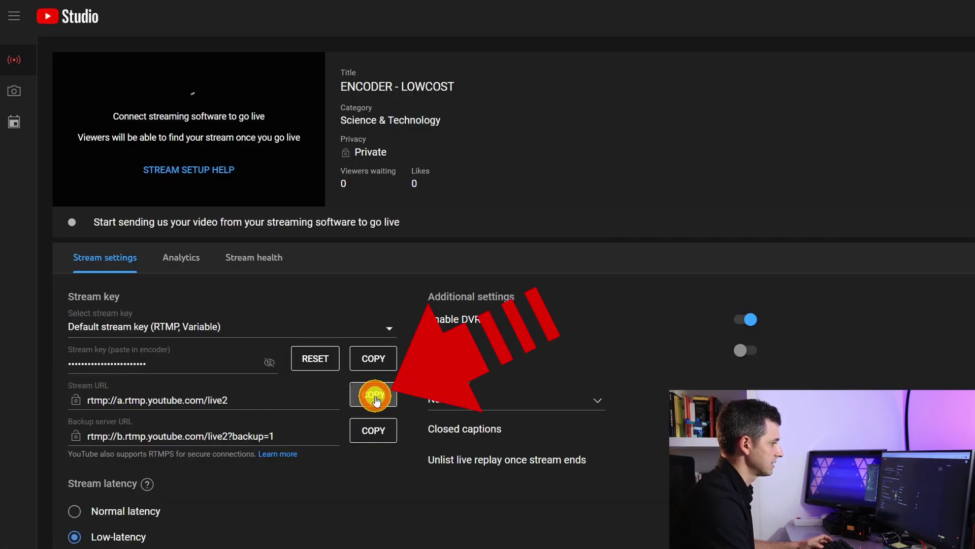
{"action": "key", "text": "alt+Tab"}
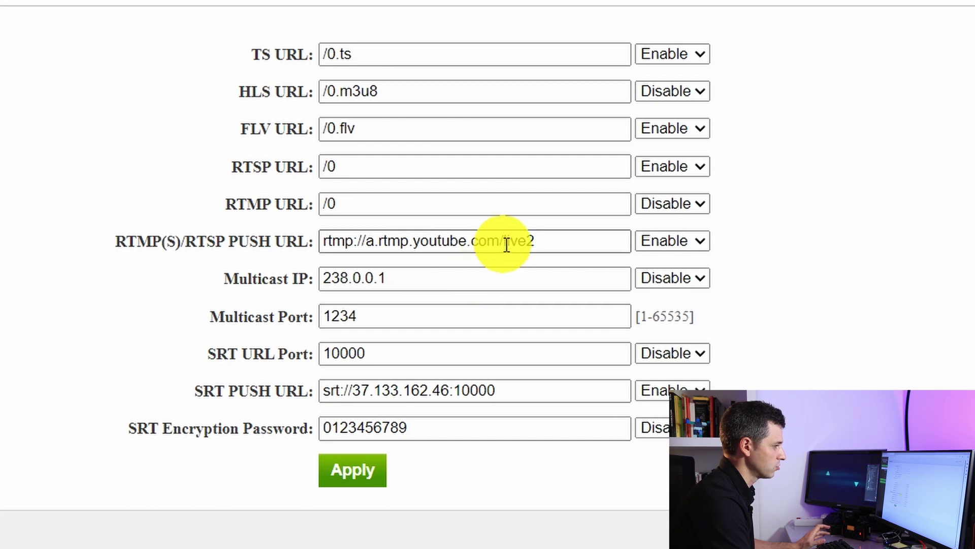
- Append a slash and the stream key copied from YouTube Studio to the main stream's RTMP(S)/RTSP PUSH URL, and apply the settings
{"action": "key", "text": "alt+Tab"}
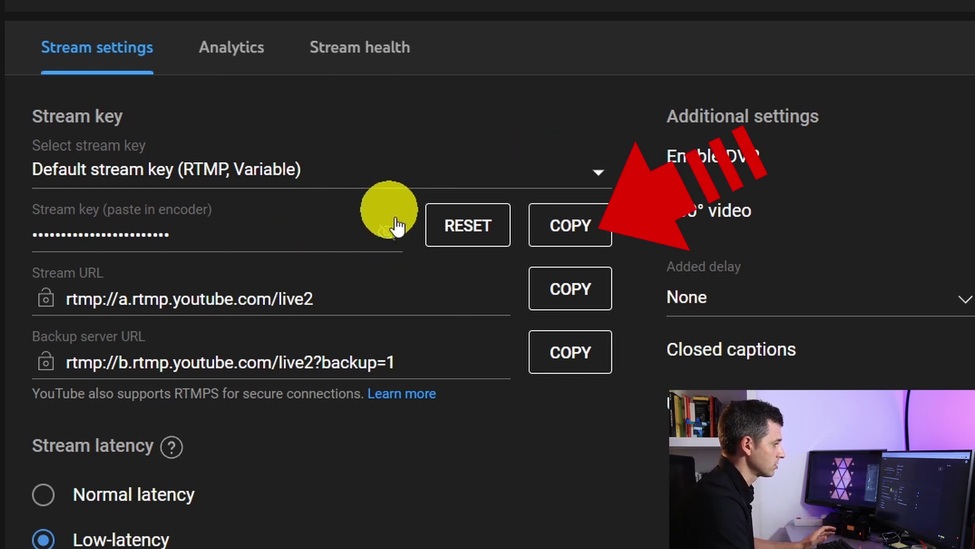
{"action": "left_click", "coordinate": [579, 227]}
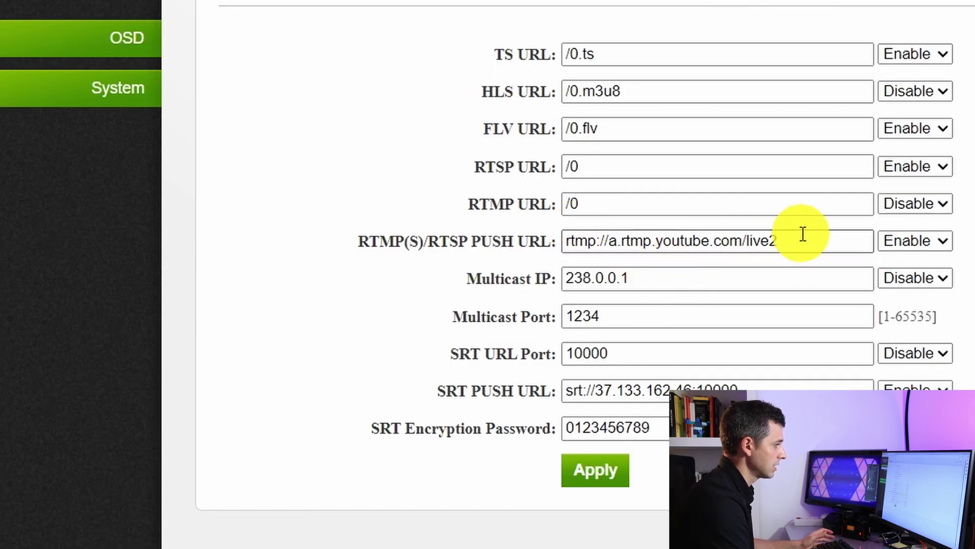
{"action": "left_click", "coordinate": [795, 238]}
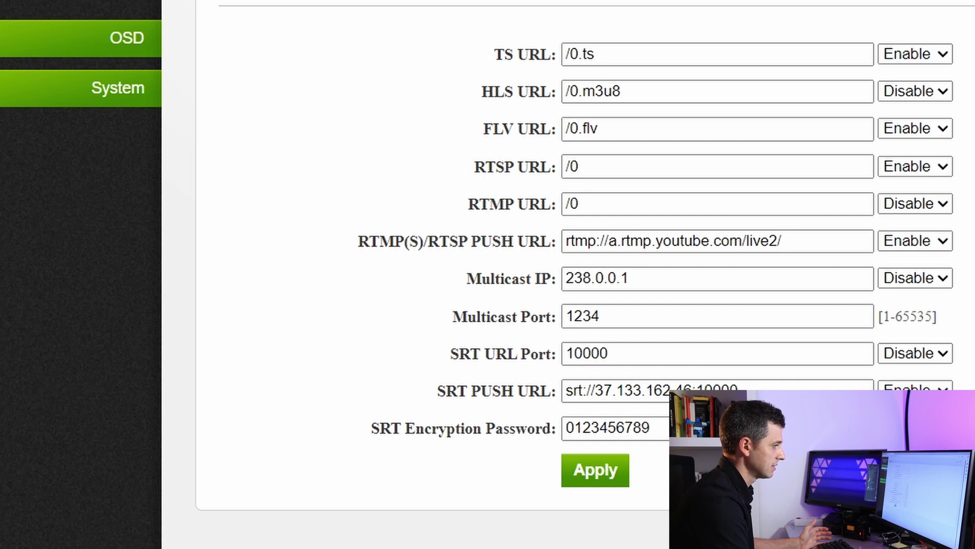
{"action": "key", "text": "ctrl"}
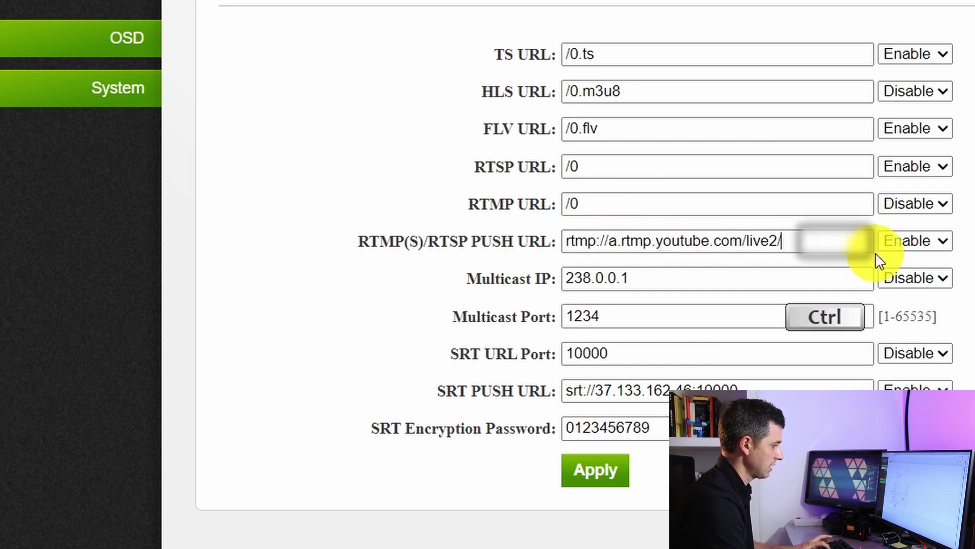
{"action": "key", "text": "ctrl+v"}
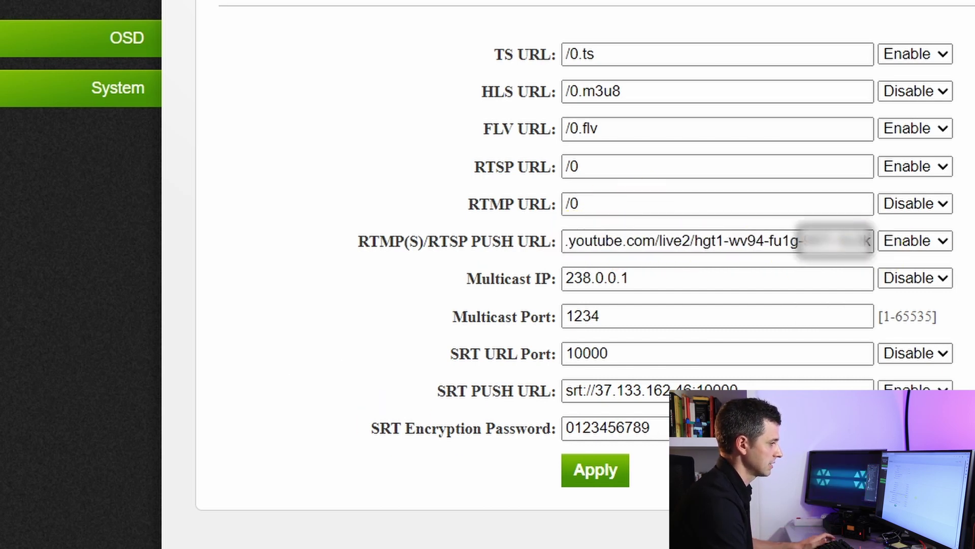
{"action": "key", "text": "Home"}
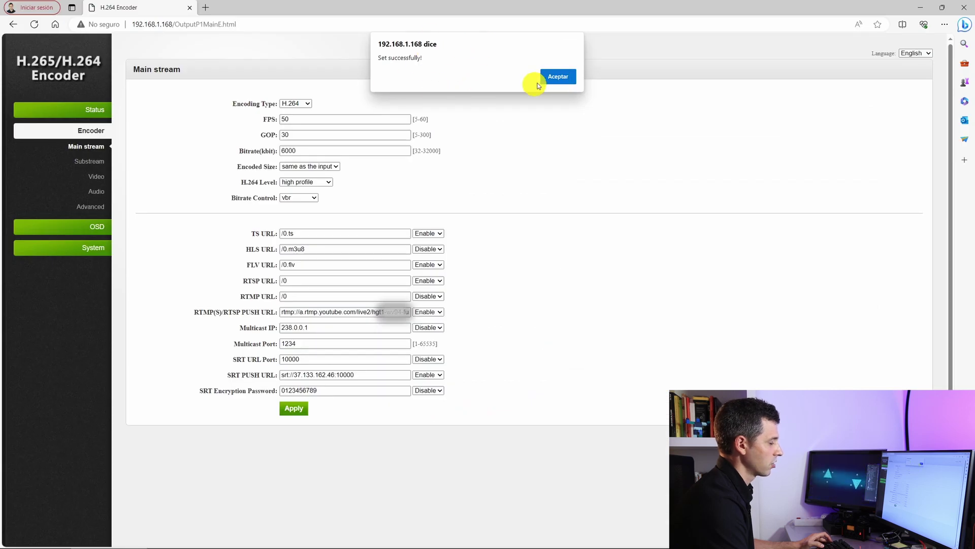
{"action": "left_click", "coordinate": [558, 77]}
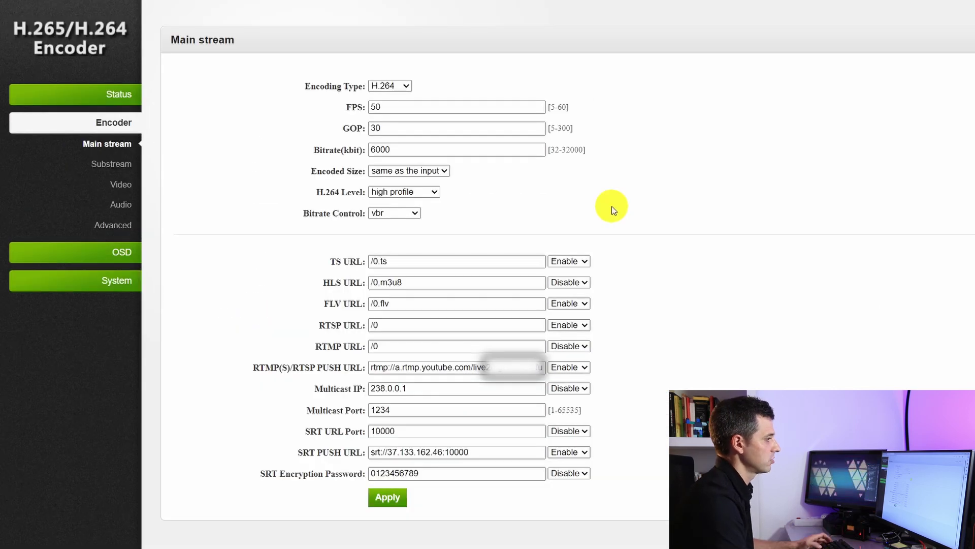
- Review the substream's encoding settings and available encoded sizes, and compare them with the main stream's settings
{"action": "key", "text": "alt+Tab"}
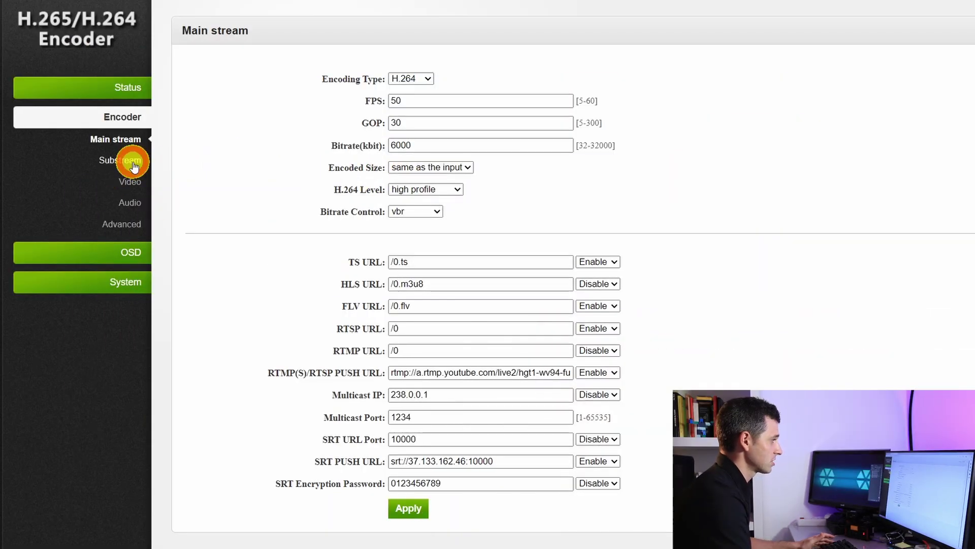
{"action": "left_click", "coordinate": [133, 163]}
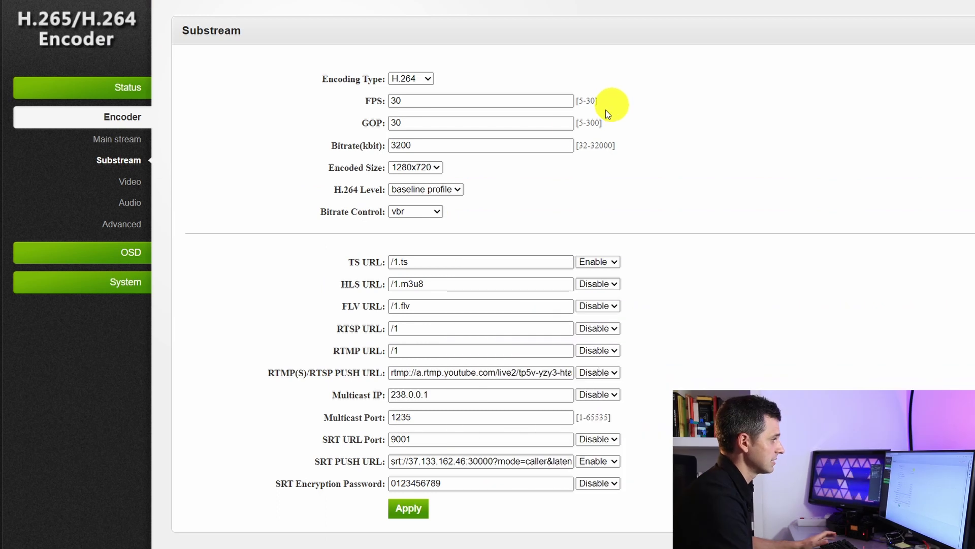
{"action": "left_click", "coordinate": [435, 172]}
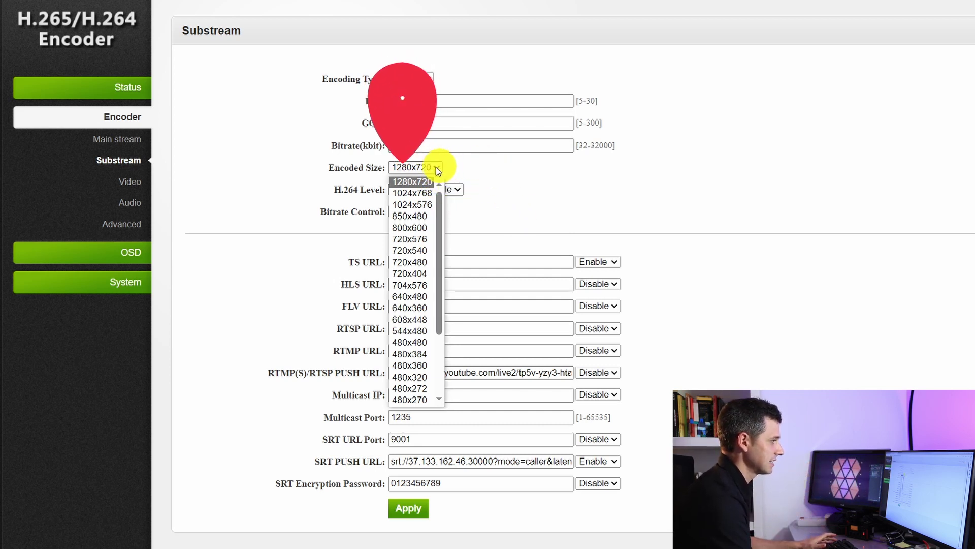
{"action": "left_click", "coordinate": [467, 169]}
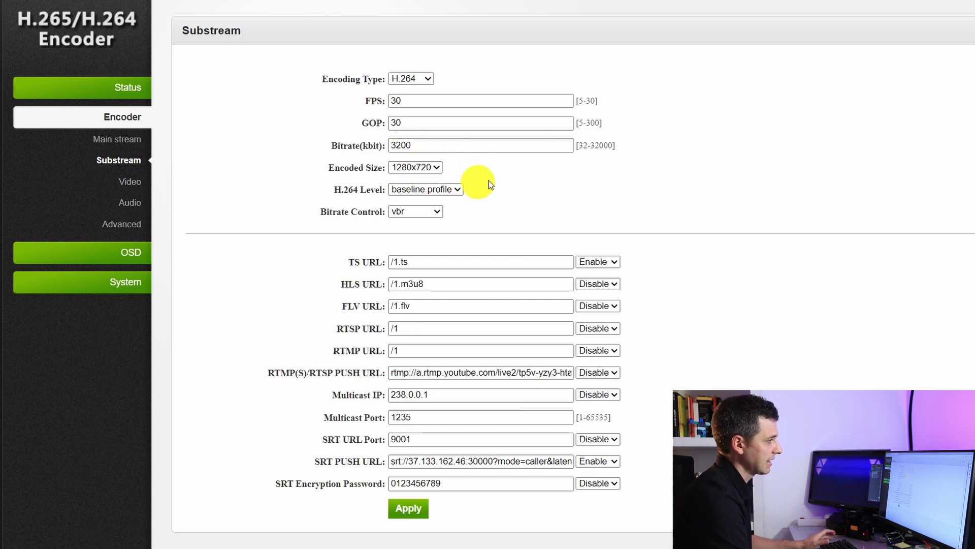
{"action": "left_click", "coordinate": [124, 139]}
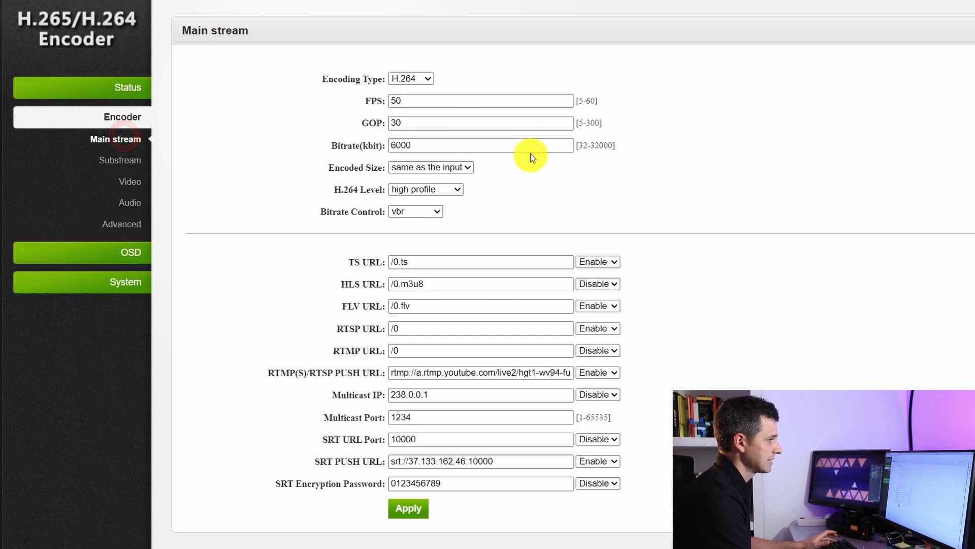
- Replace the substream's RTMP(S)/RTSP PUSH URL with the Twitch ingest endpoint copied for Europe: Spain, Madrid (1)
{"action": "left_click", "coordinate": [127, 161]}
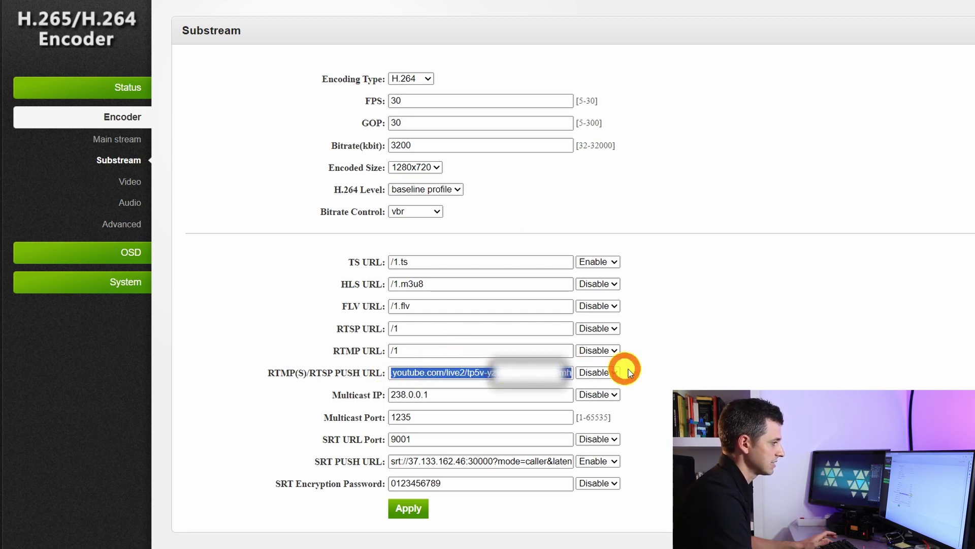
{"action": "key", "text": "BackSpace"}
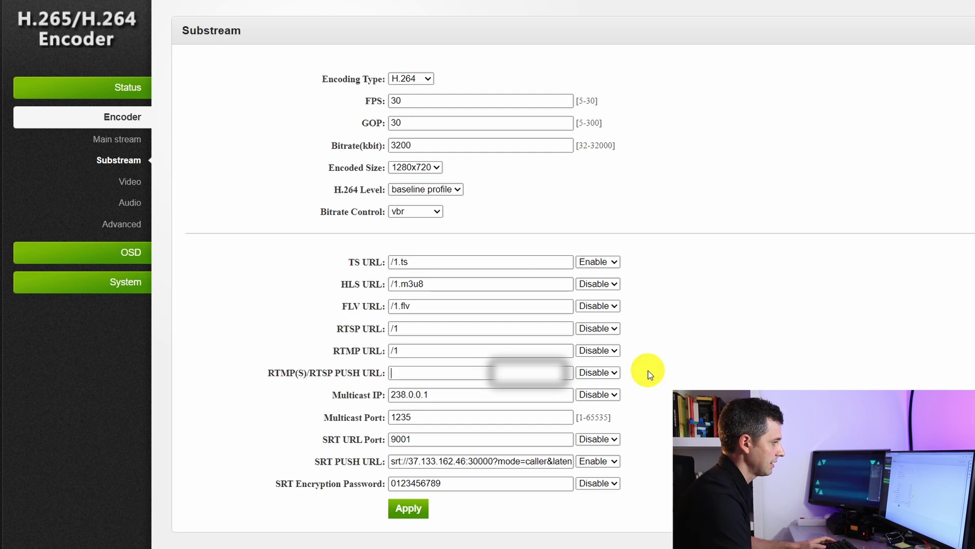
{"action": "key", "text": "alt+Tab"}
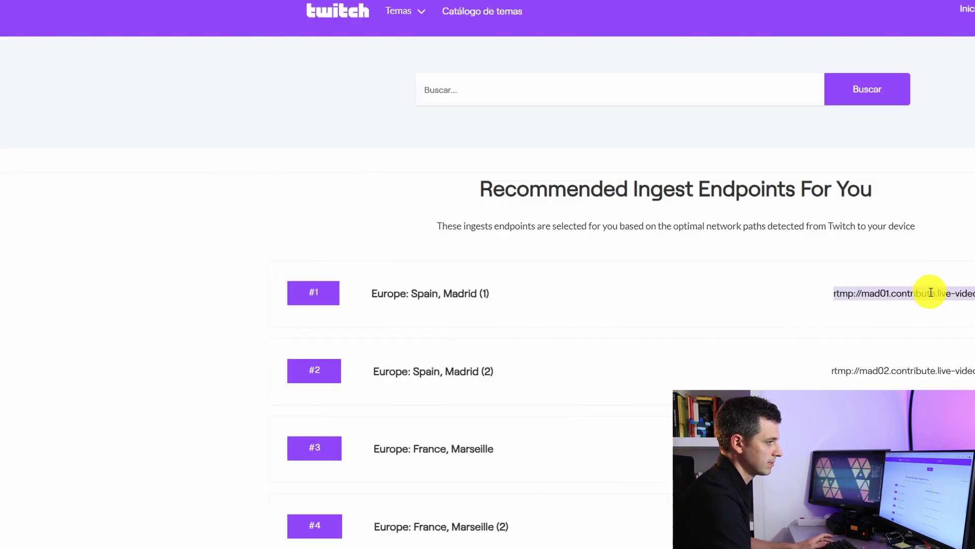
{"action": "left_click", "coordinate": [956, 303]}
{"action": "key", "text": "alt+Tab"}
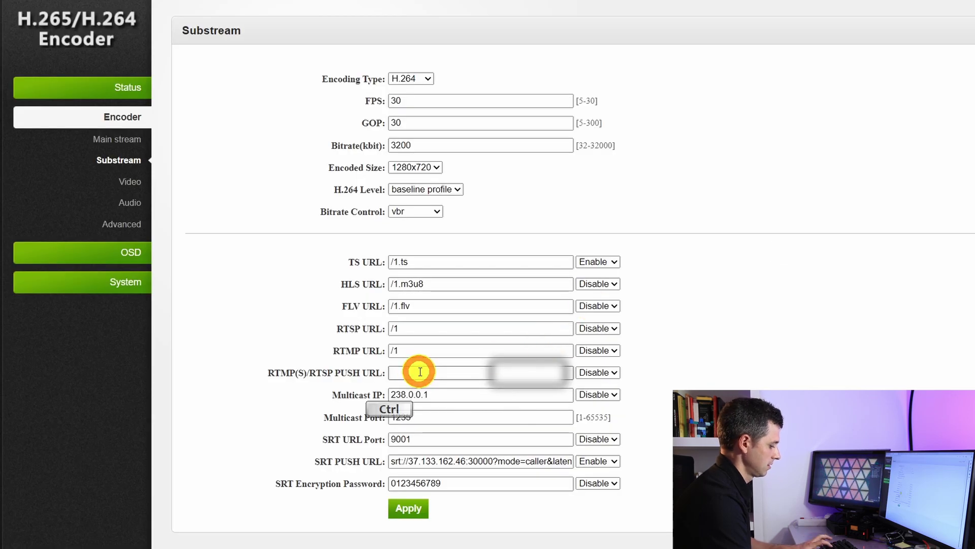
- Append the primary stream key copied from Twitch to the substream's RTMP(S)/RTSP PUSH URL, set it to Enable and apply the settings
{"action": "key", "text": "alt+Tab"}
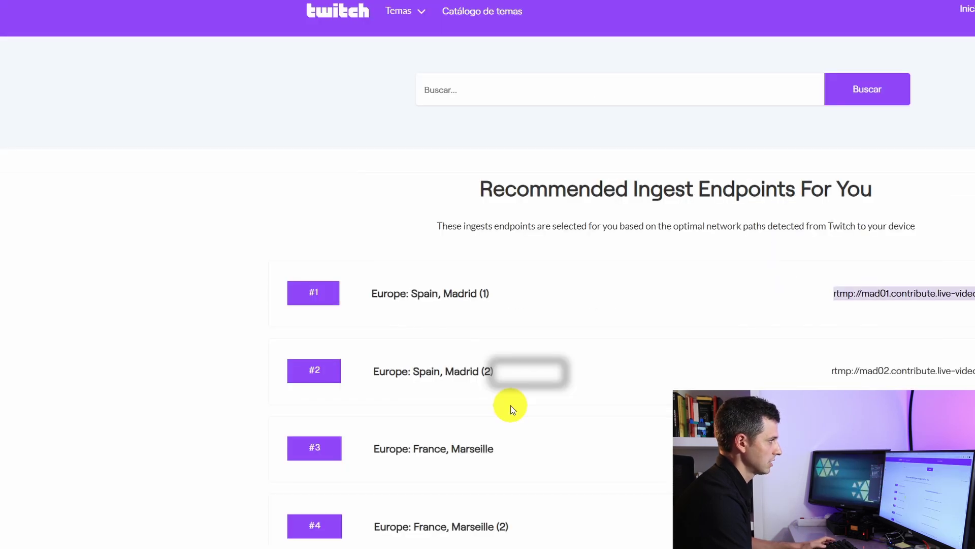
{"action": "key", "text": "alt+Tab"}
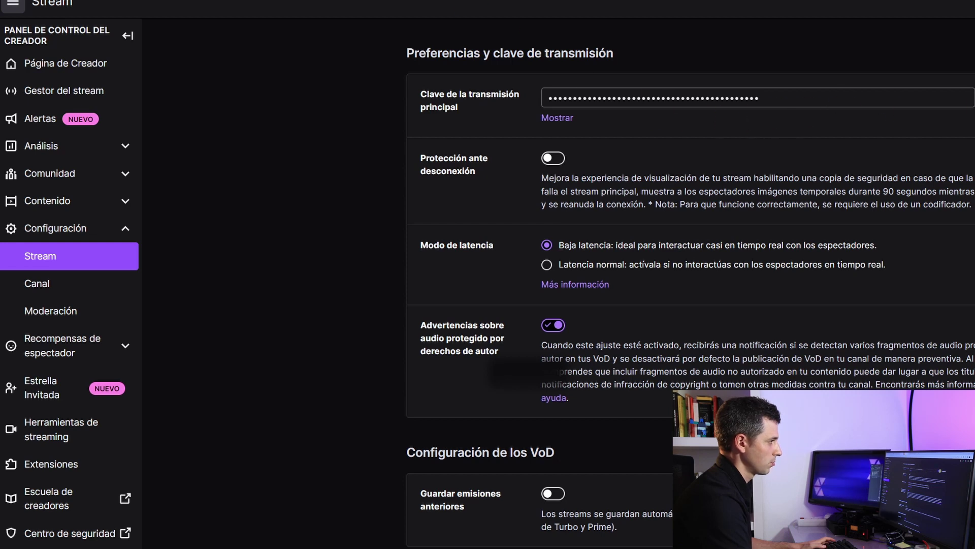
{"action": "key", "text": "alt+Tab"}
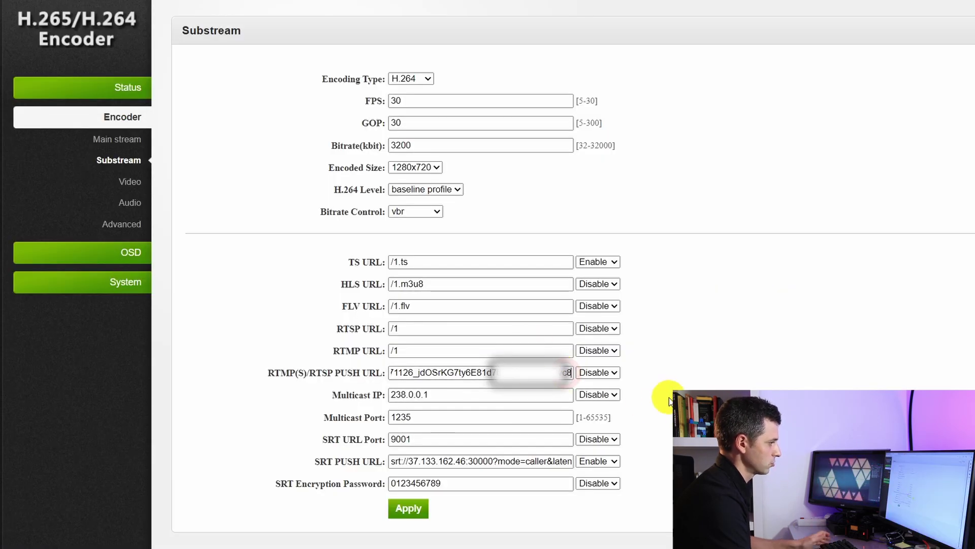
{"action": "left_click", "coordinate": [614, 373]}
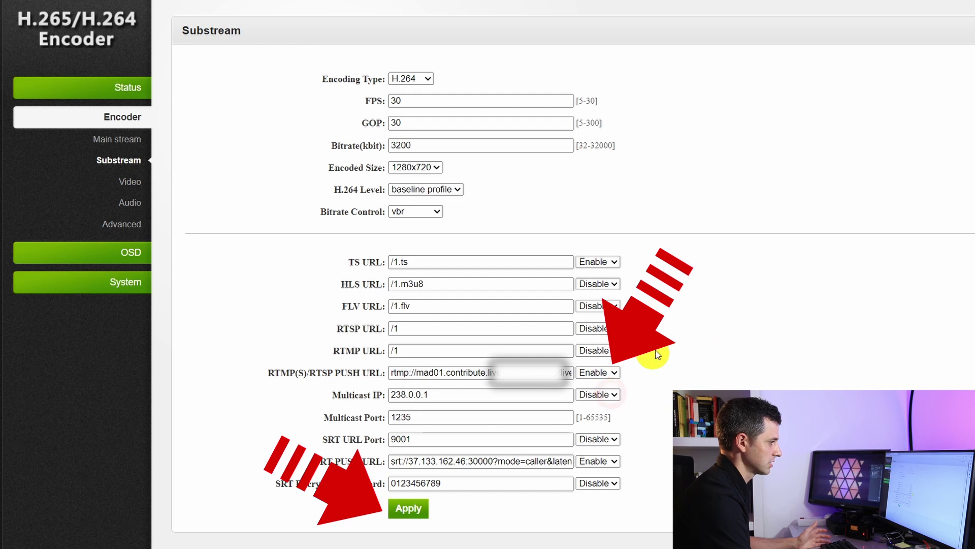
{"action": "left_click", "coordinate": [421, 512]}
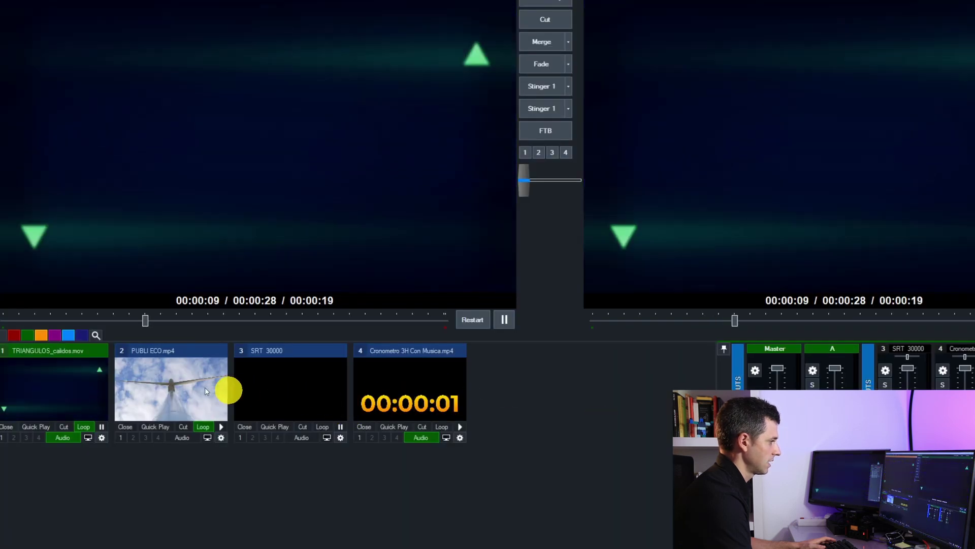
- Switch to vMix and cut PUBLI ECO.mp4 to the program output, and compare how it plays on Twitch and YouTube
{"action": "left_click", "coordinate": [224, 389]}
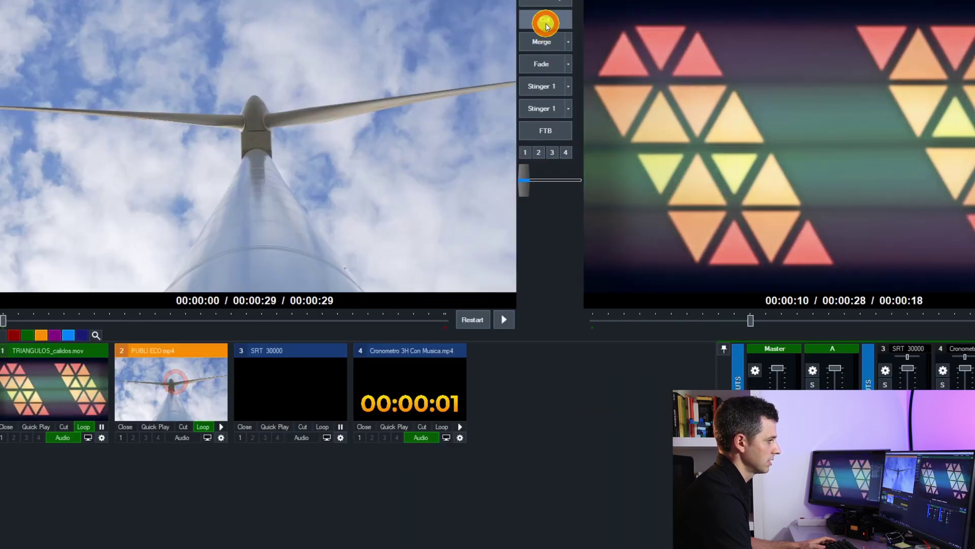
{"action": "left_click", "coordinate": [545, 19]}
{"action": "key", "text": "alt+Tab"}
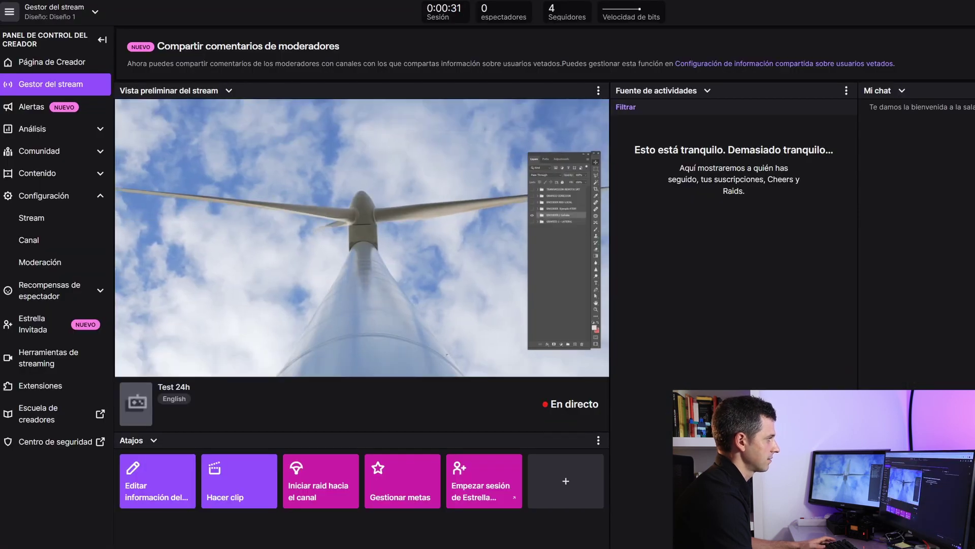
{"action": "key", "text": "ctrl+Tab"}
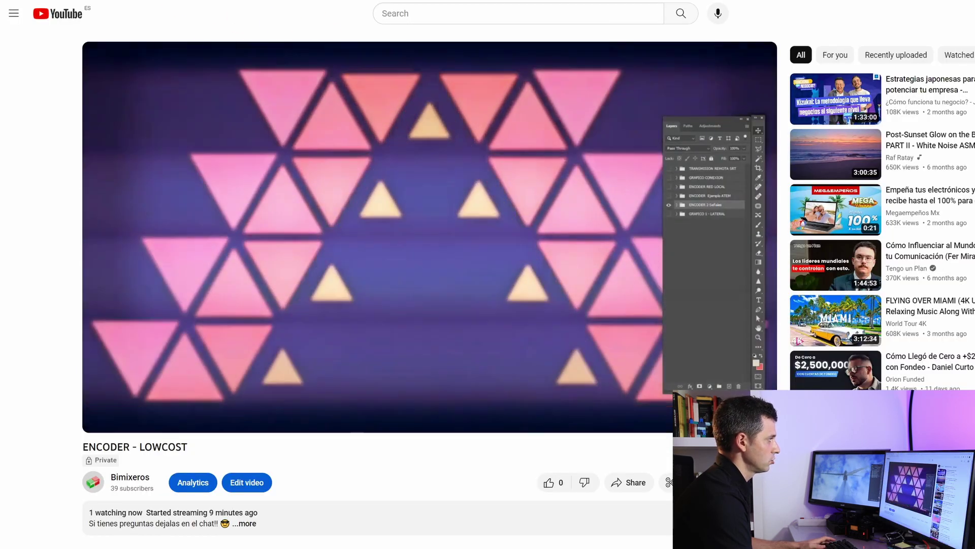
{"action": "key", "text": "ctrl+Tab"}
{"action": "left_click", "coordinate": [669, 185]}
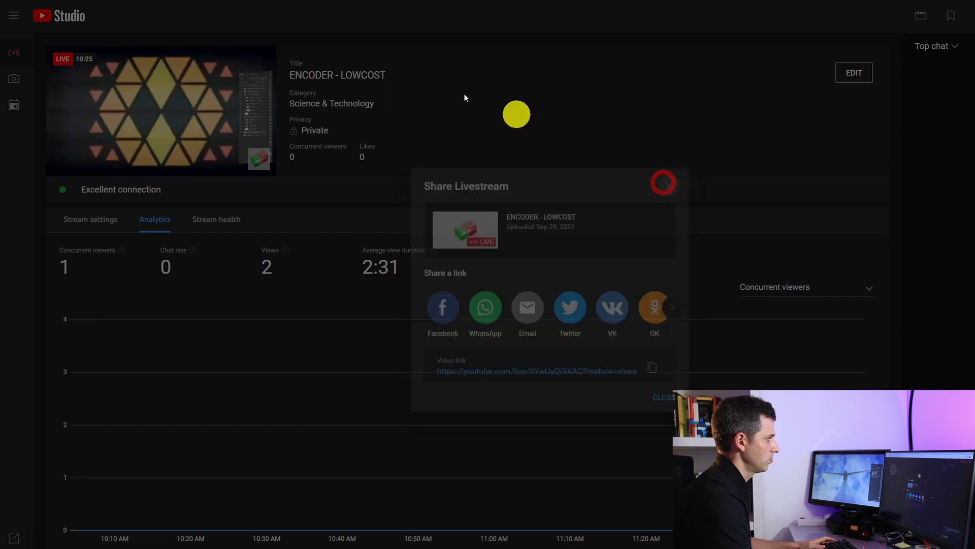
{"action": "key", "text": "ctrl+shift+Tab"}
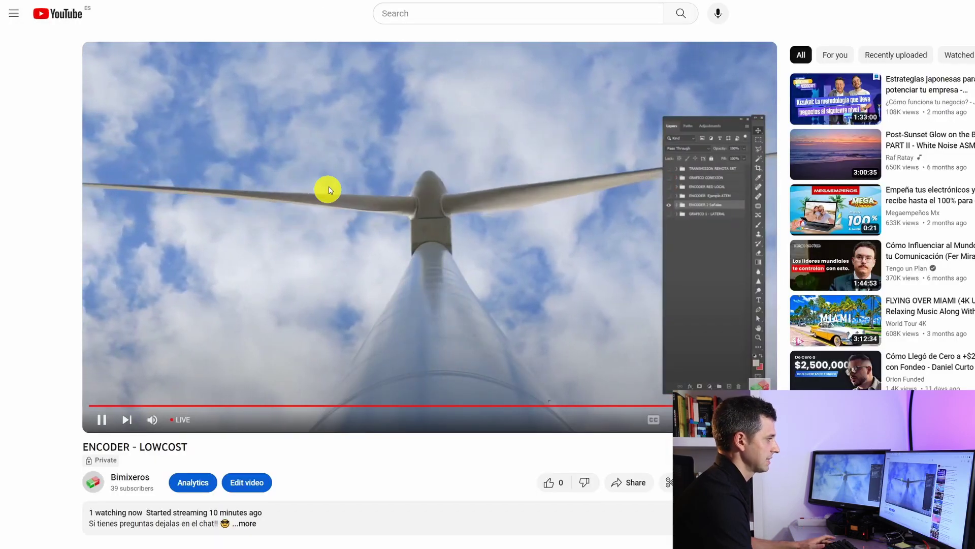
{"action": "key", "text": "ctrl+Tab"}
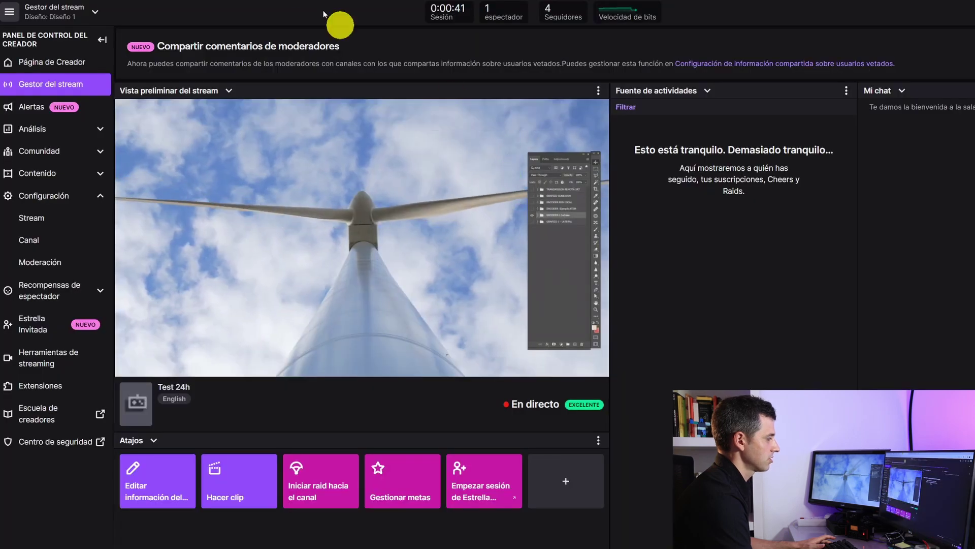
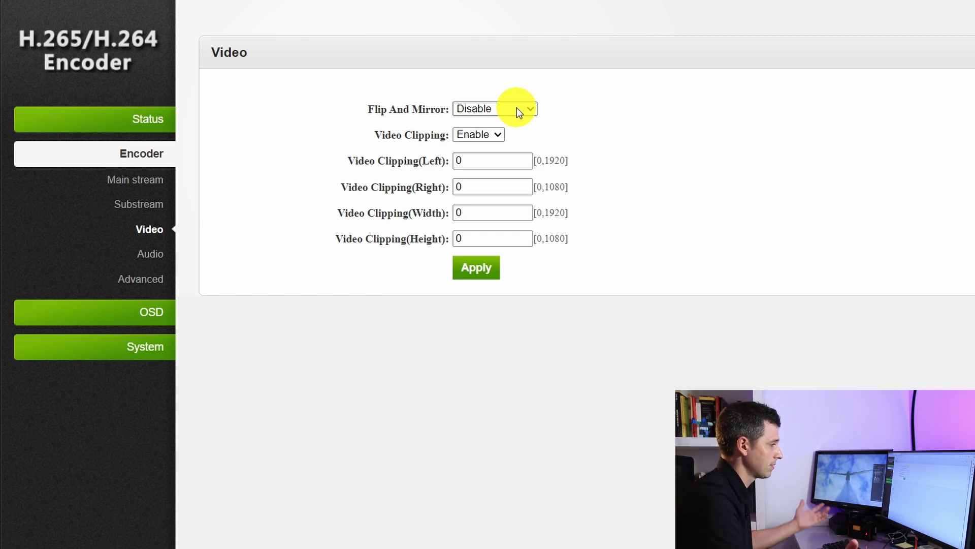
- Try Mirror for the encoder's Flip And Mirror setting, apply Flip instead, and check the picture in VLC
{"action": "left_click", "coordinate": [515, 107]}
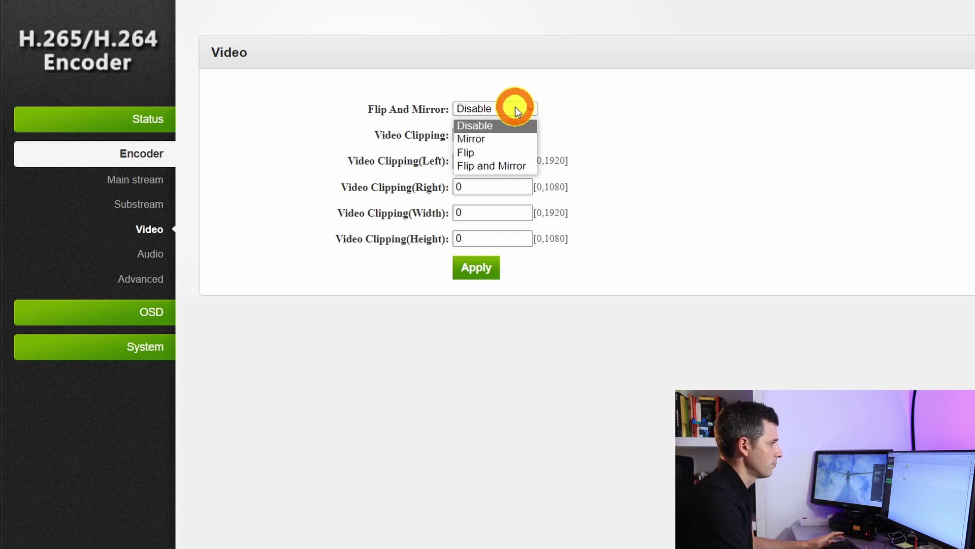
{"action": "left_click", "coordinate": [515, 135]}
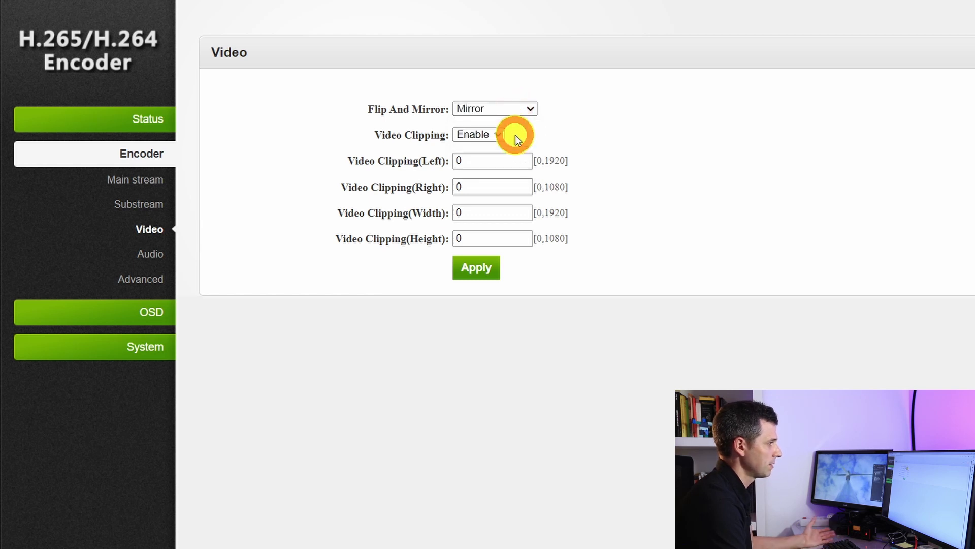
{"action": "left_click", "coordinate": [519, 109]}
{"action": "left_click", "coordinate": [498, 153]}
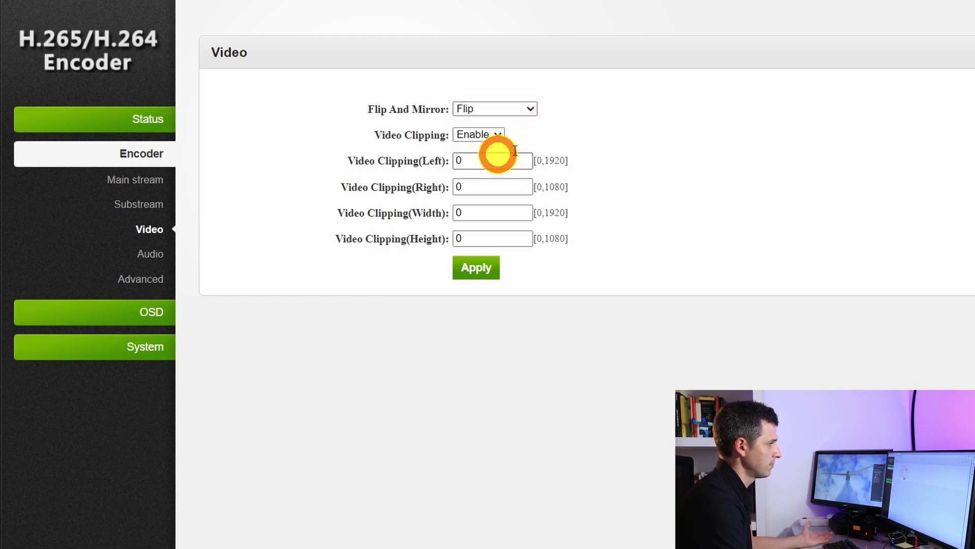
{"action": "left_click", "coordinate": [482, 269]}
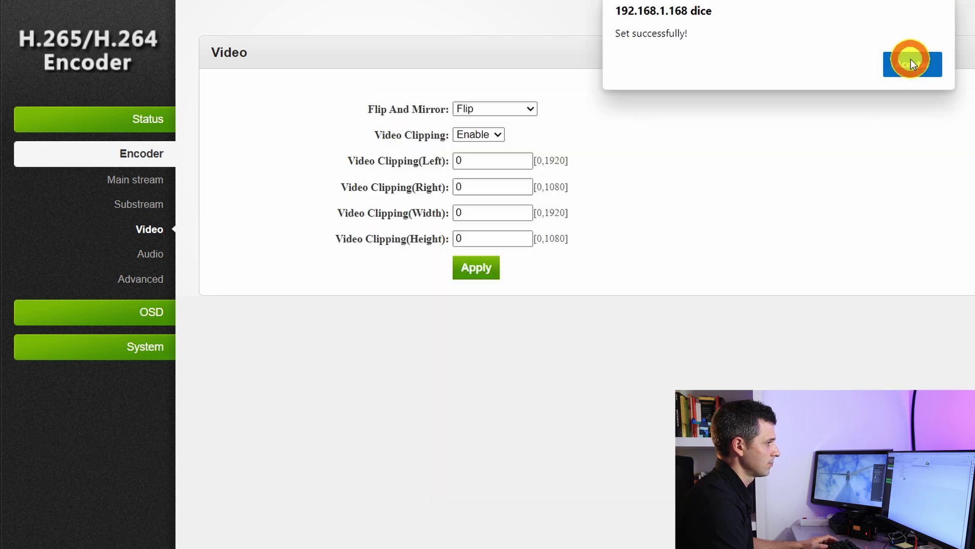
{"action": "left_click", "coordinate": [909, 61]}
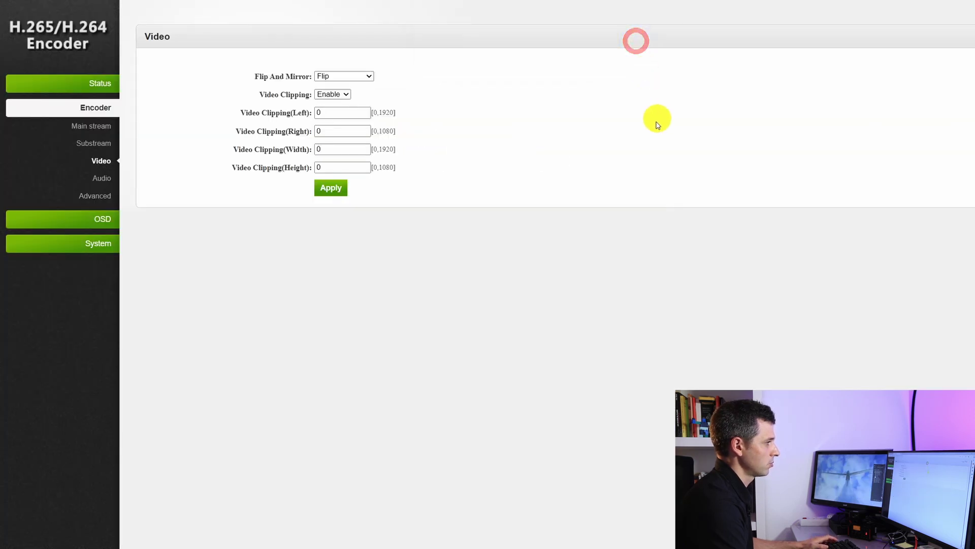
{"action": "key", "text": "alt+Tab"}
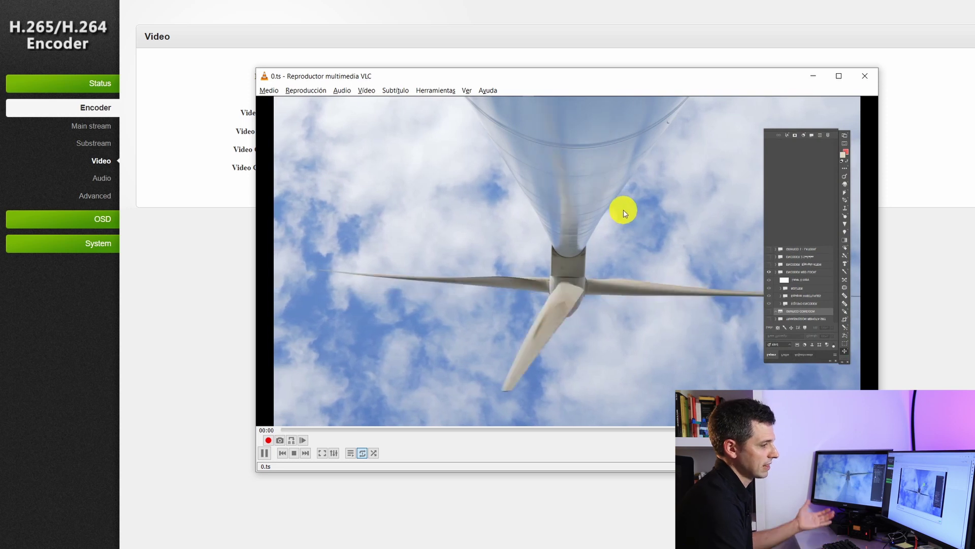
{"action": "left_click", "coordinate": [201, 261]}
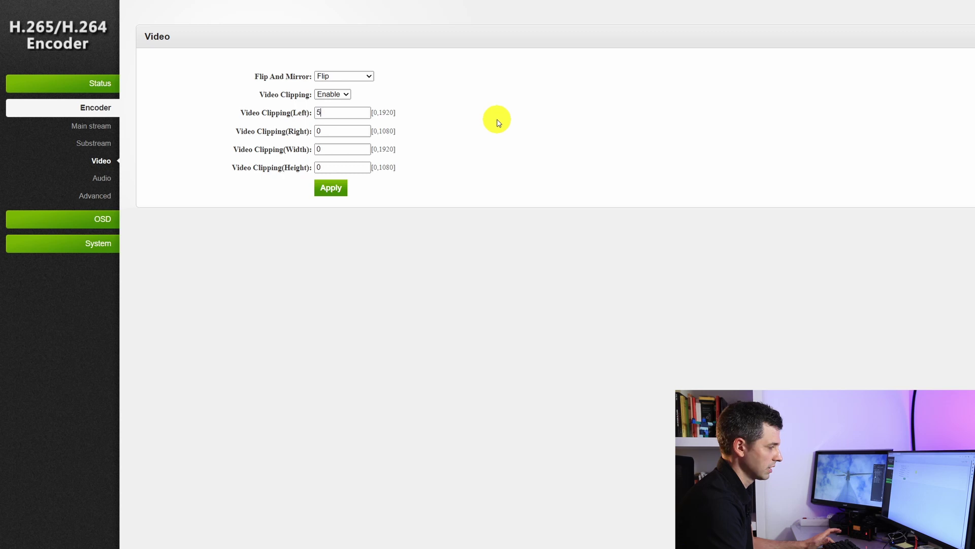
- Set Video Clipping (Left) and Video Clipping (Width) to 500, apply the settings and check the cropped picture in VLC
{"action": "double_click", "coordinate": [316, 149]}
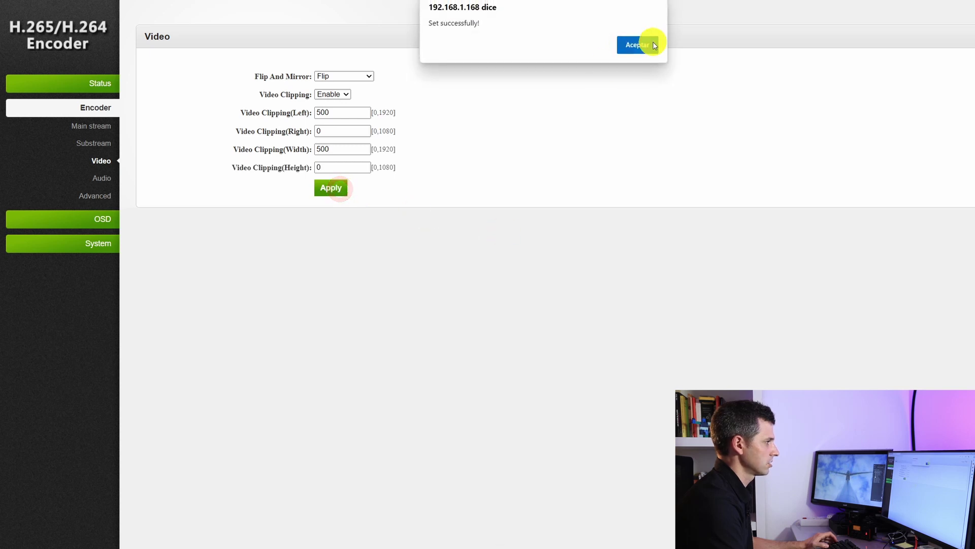
{"action": "left_click", "coordinate": [650, 42]}
{"action": "key", "text": "alt+Tab"}
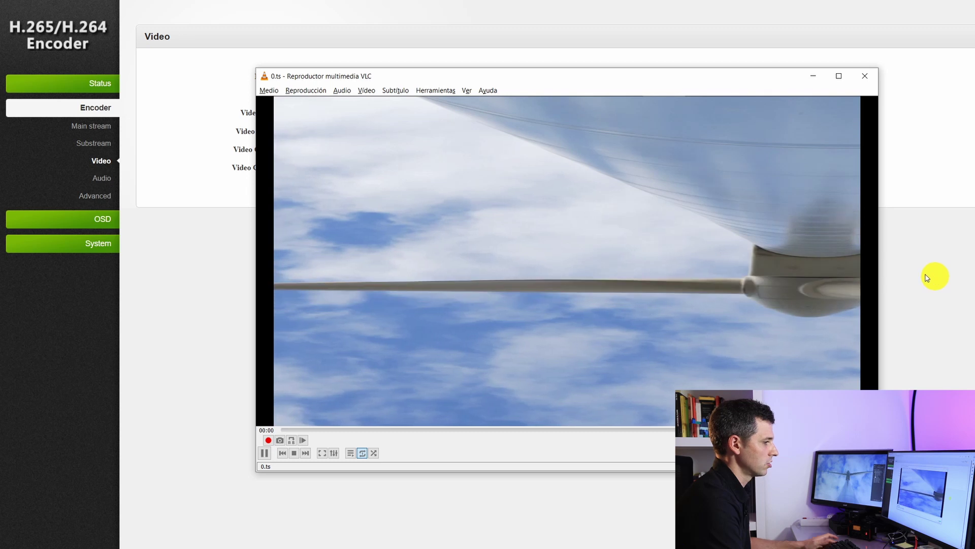
{"action": "left_click", "coordinate": [948, 236]}
- Set Video Clipping and Flip And Mirror to Disable with all clipping values at 0, and check the picture in VLC
{"action": "left_click", "coordinate": [345, 95]}
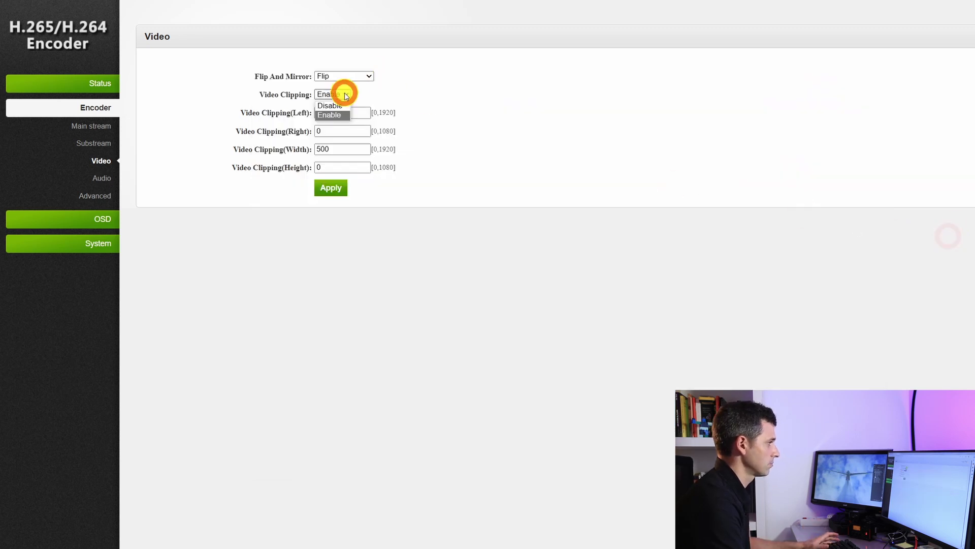
{"action": "left_click", "coordinate": [337, 106]}
{"action": "left_click", "coordinate": [264, 113]}
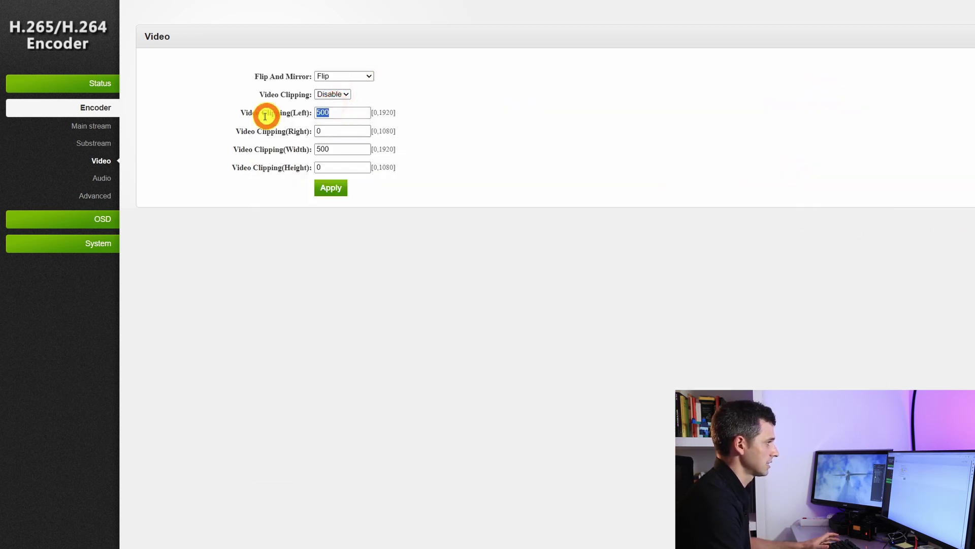
{"action": "key", "text": "alt+Tab"}
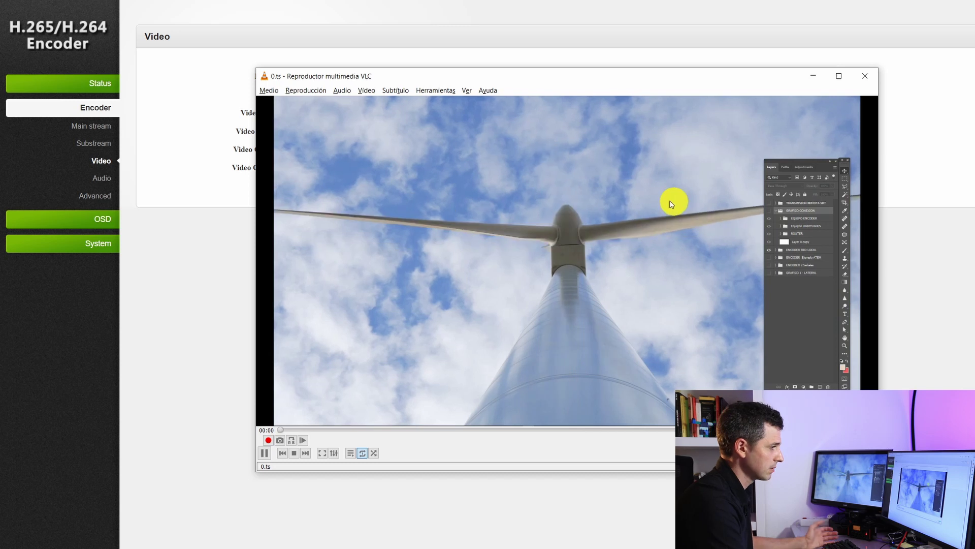
{"action": "left_click", "coordinate": [221, 271]}
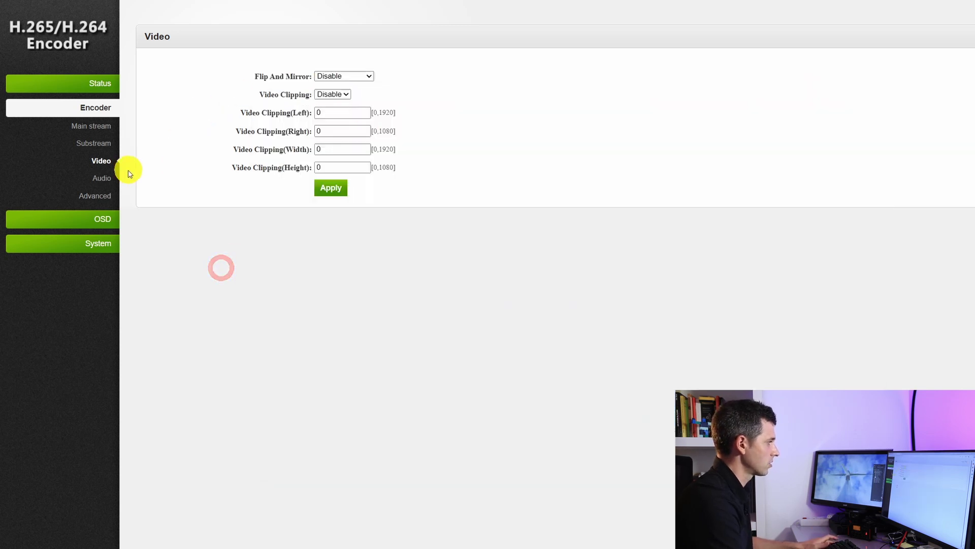
- Examine the encoder's audio settings, including the available audio inputs, sampling rates and encoder formats
{"action": "left_click", "coordinate": [104, 179]}
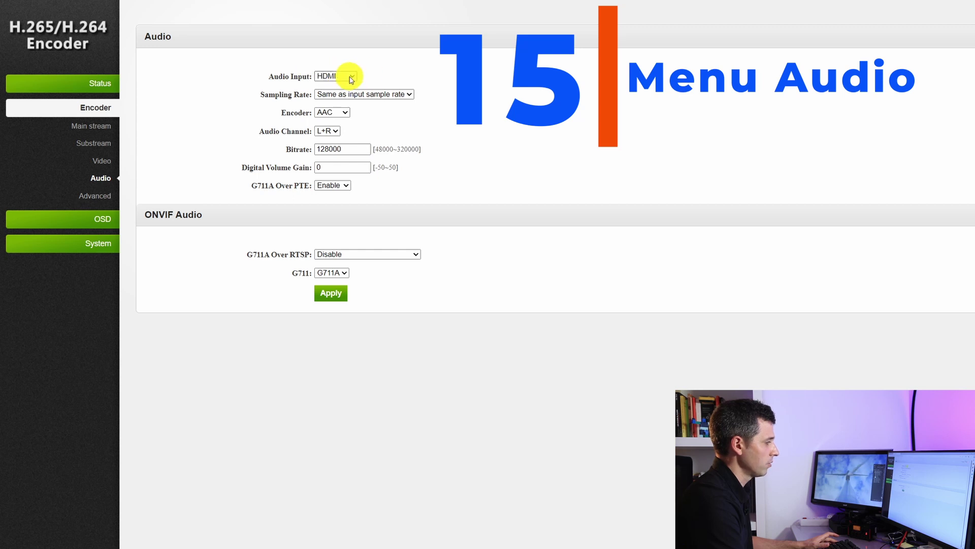
{"action": "left_click", "coordinate": [351, 77]}
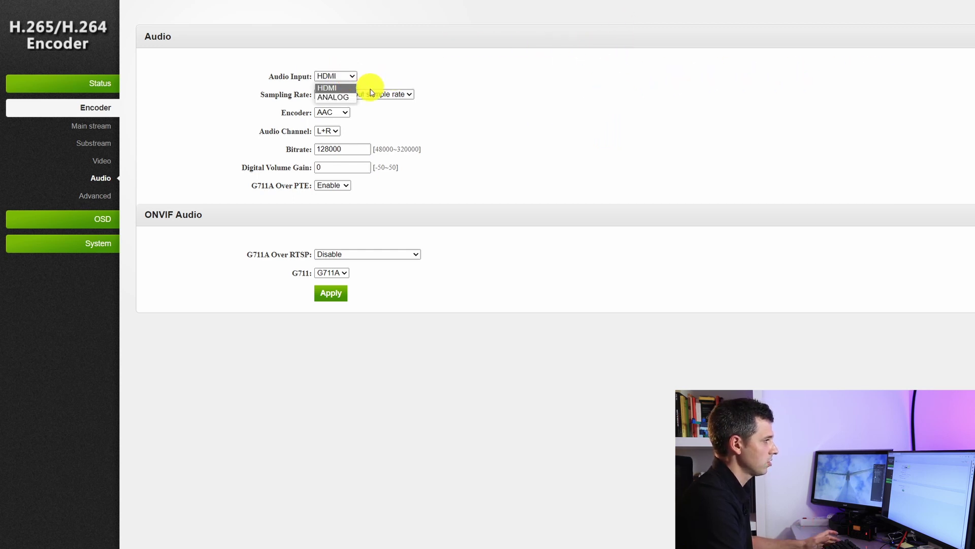
{"action": "left_click", "coordinate": [482, 111]}
{"action": "key", "text": "alt+Tab"}
{"action": "key", "text": "Tab"}
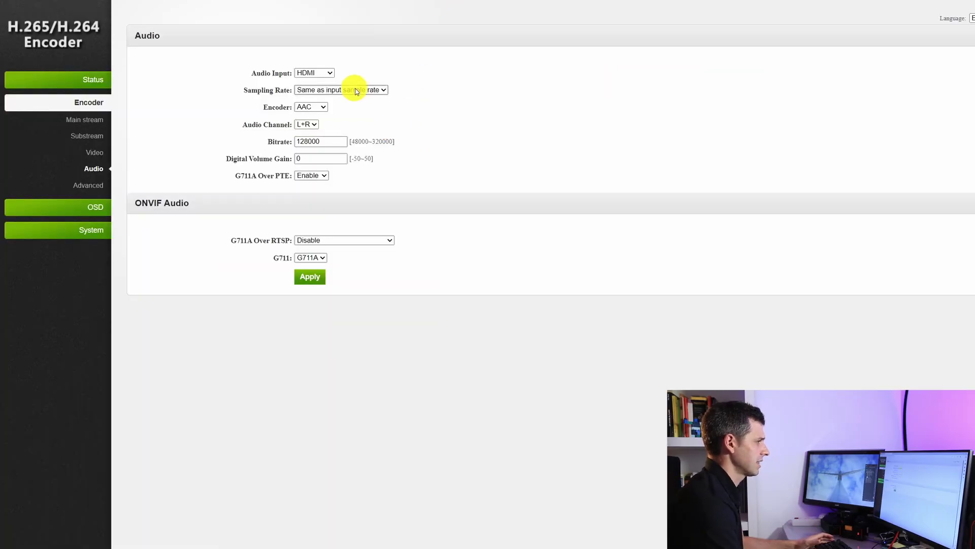
{"action": "left_click", "coordinate": [357, 92]}
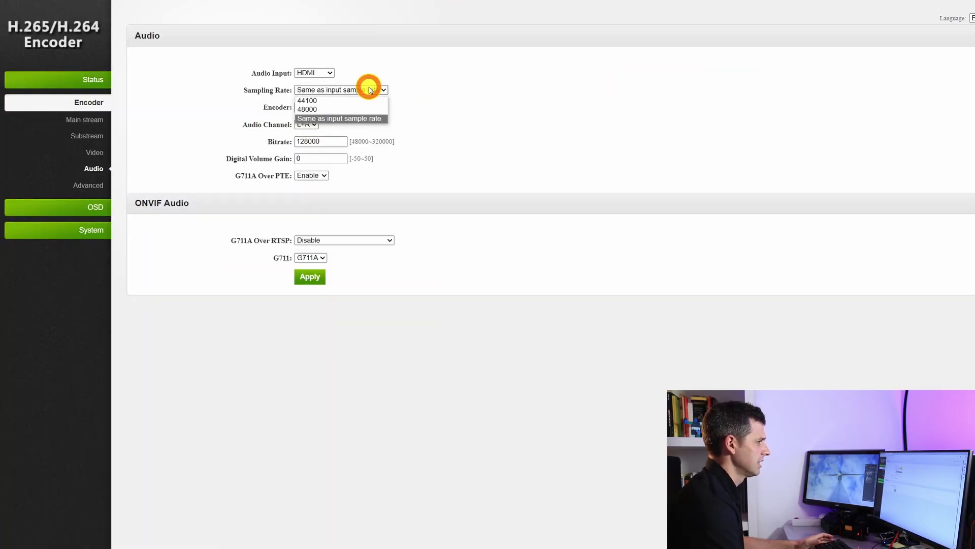
{"action": "left_click", "coordinate": [425, 77]}
{"action": "left_click", "coordinate": [321, 106]}
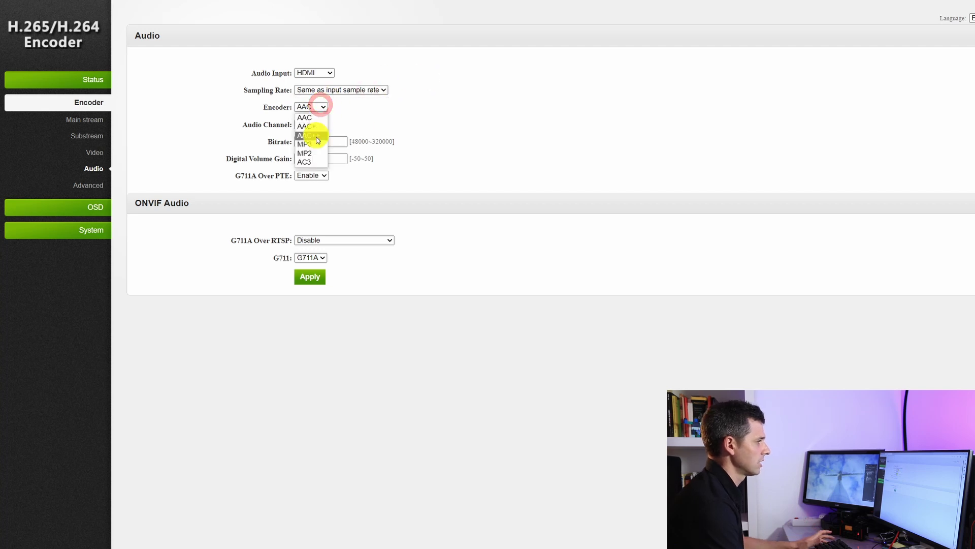
{"action": "left_click", "coordinate": [377, 120]}
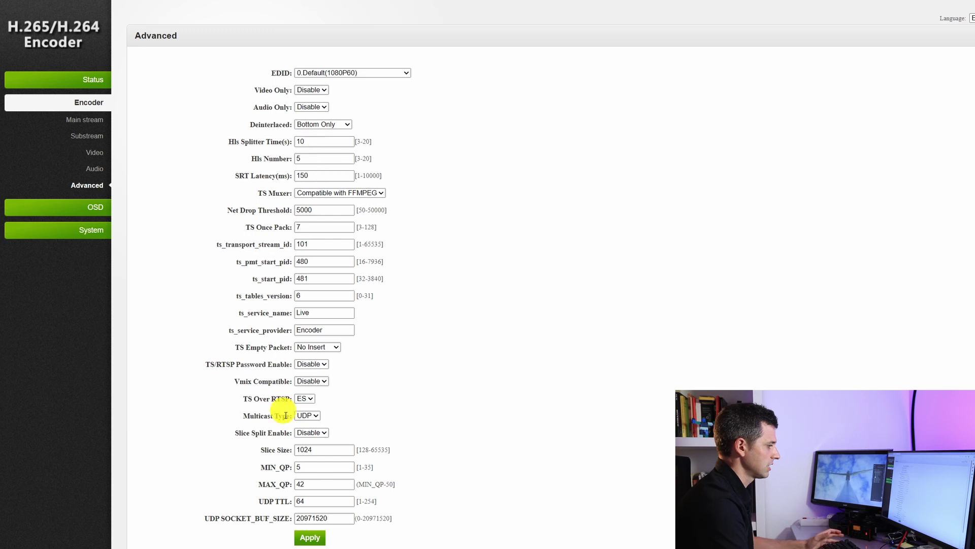
- Look through the encoder's Advanced settings and the OSD pages for the main stream and substream
{"action": "scroll", "coordinate": [313, 419], "scroll_direction": "down", "scroll_amount": 2}
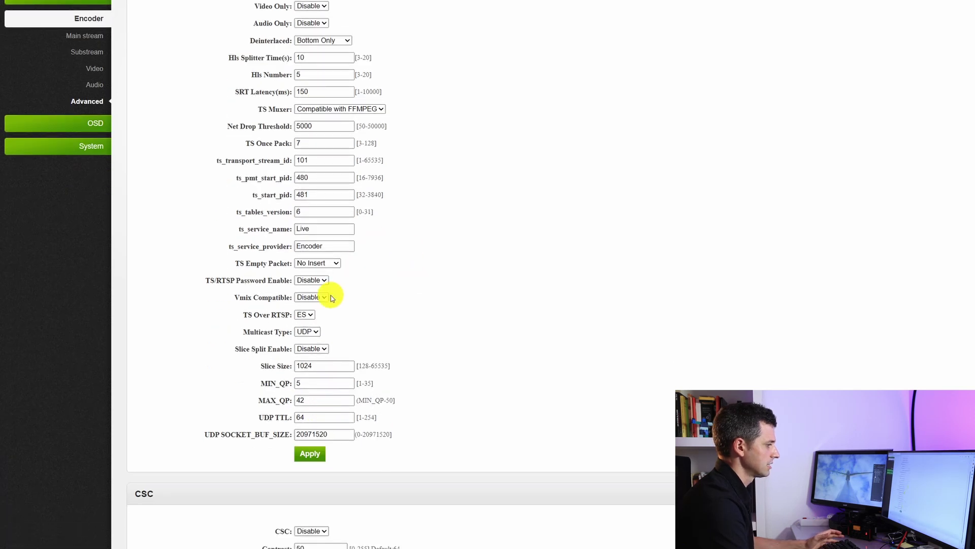
{"action": "scroll", "coordinate": [332, 298], "scroll_direction": "up", "scroll_amount": 2}
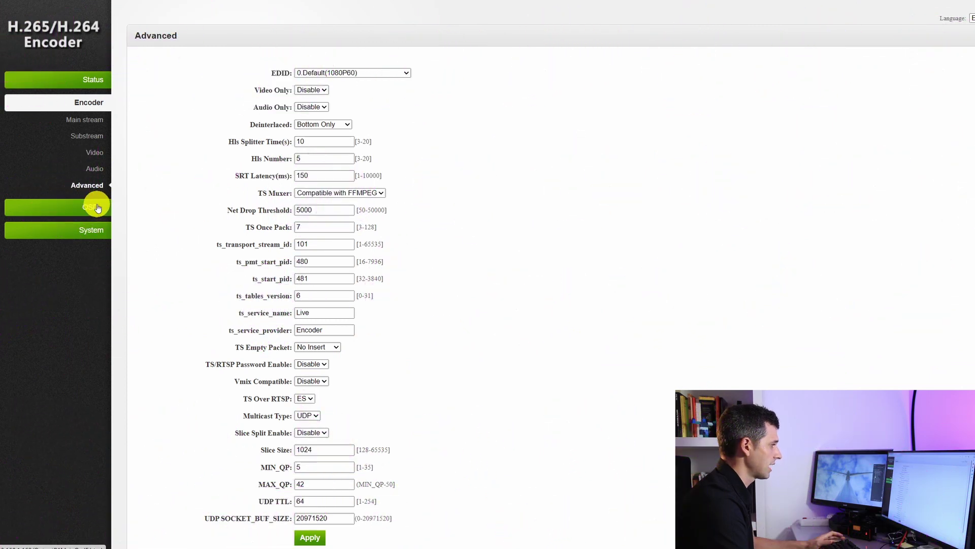
{"action": "left_click", "coordinate": [96, 207]}
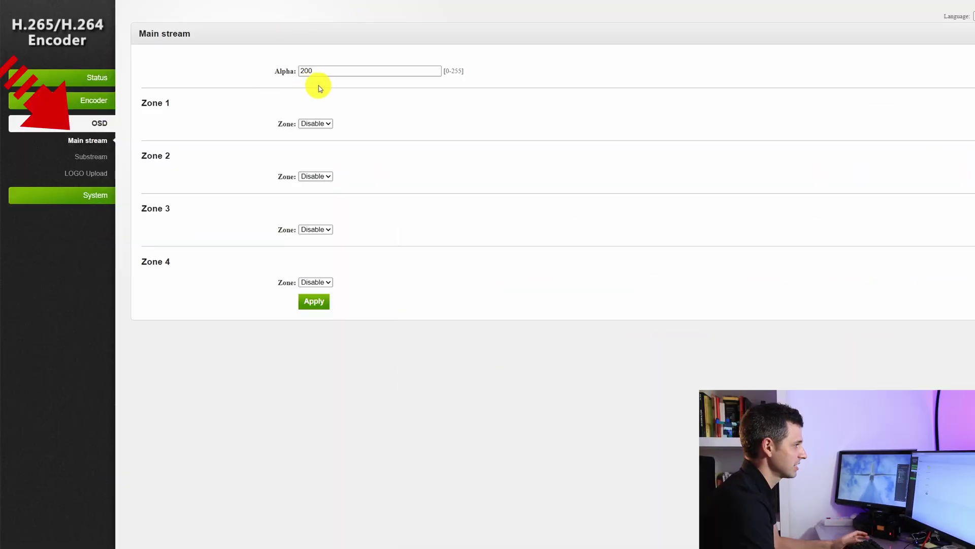
{"action": "left_click", "coordinate": [91, 157]}
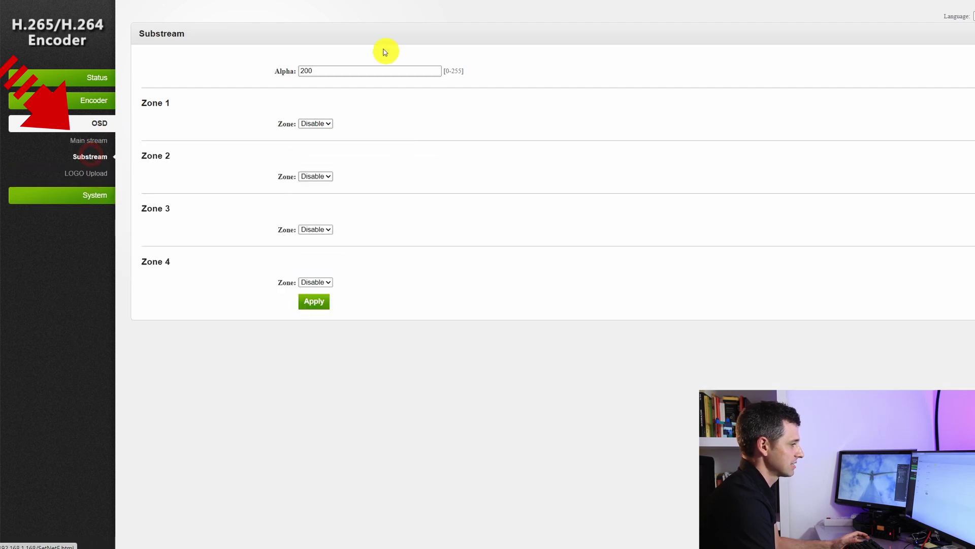
{"action": "left_click", "coordinate": [103, 141]}
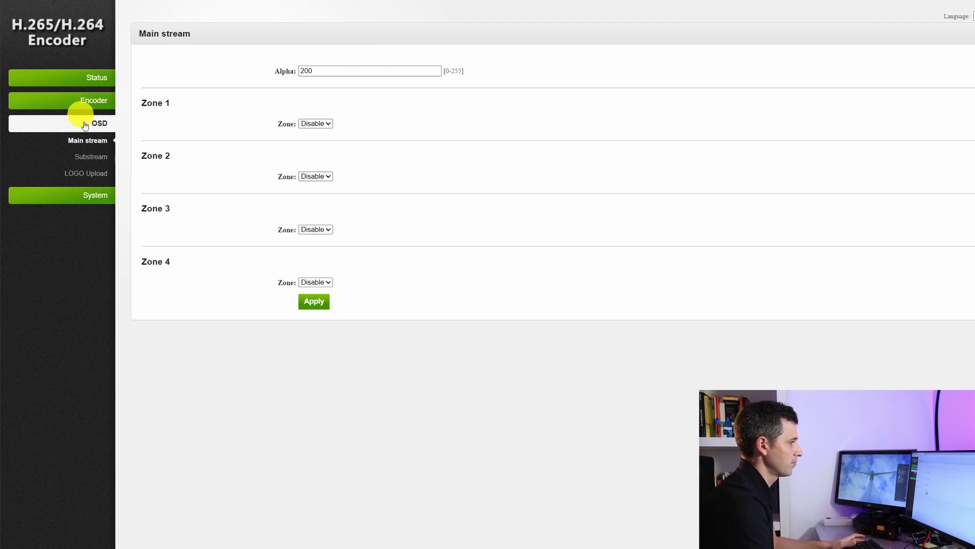
- Enable Zone 1 in the main stream's OSD settings and set its type to time
{"action": "left_click", "coordinate": [326, 128]}
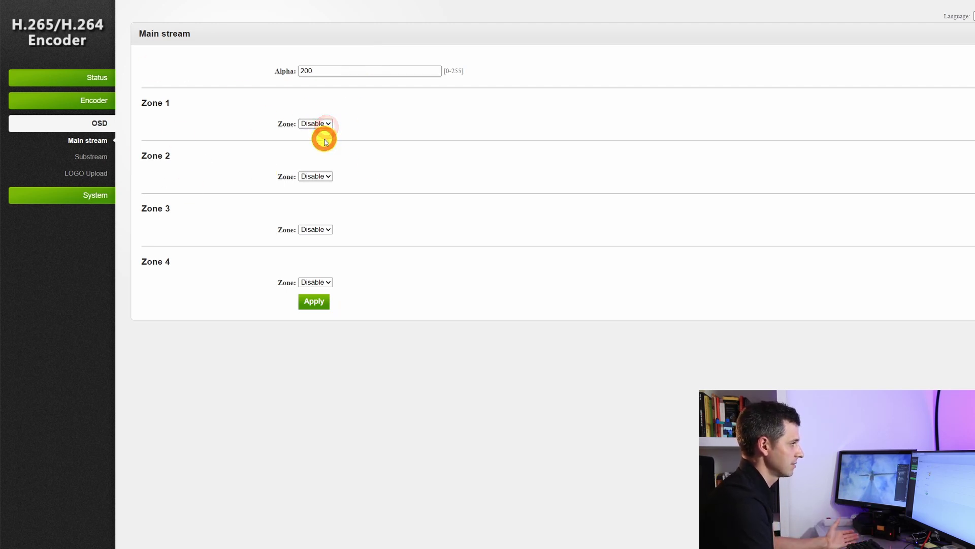
{"action": "left_click", "coordinate": [324, 130]}
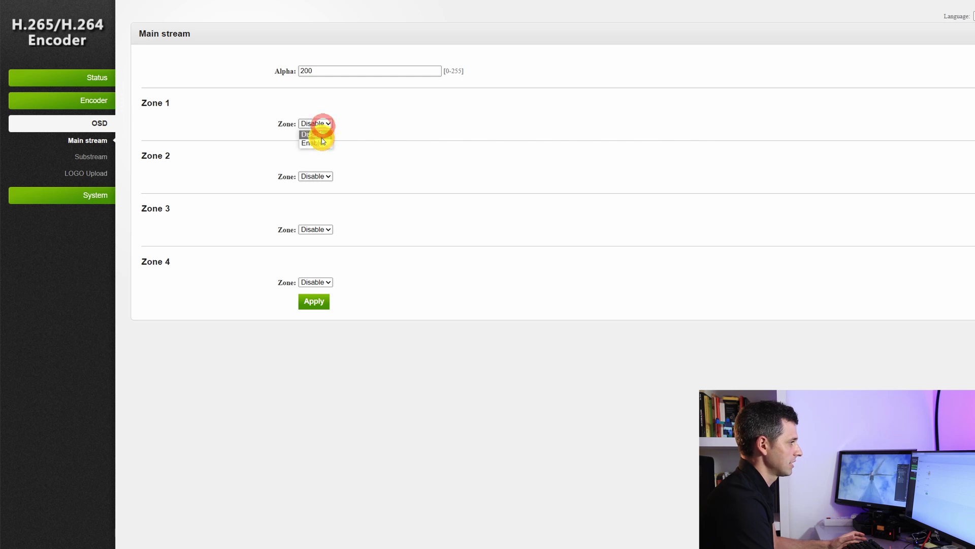
{"action": "left_click", "coordinate": [321, 143]}
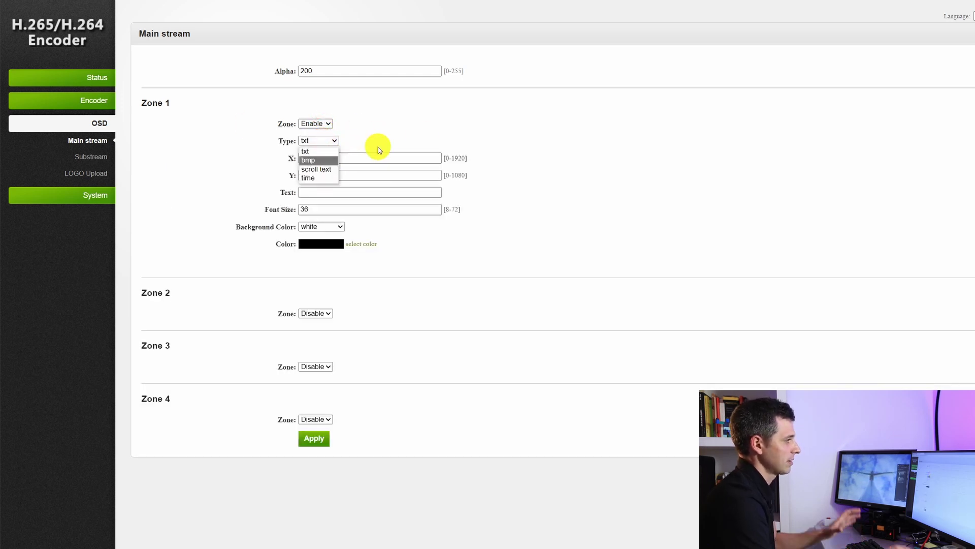
{"action": "left_click", "coordinate": [319, 178]}
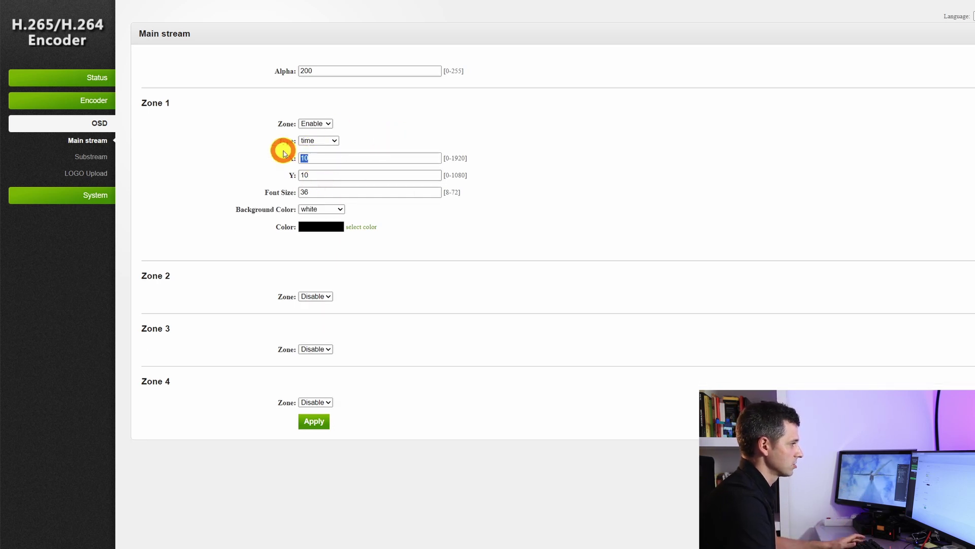
- Set Zone 1's X and Y position to 250 and its font size to 72, keeping the white background color
{"action": "left_click_drag", "start_coordinate": [303, 163], "coordinate": [411, 156]}
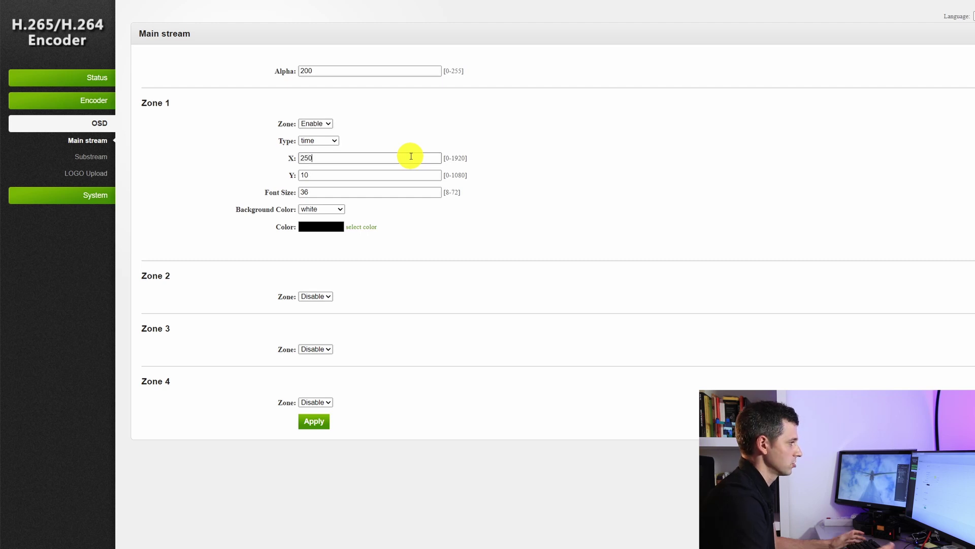
{"action": "left_click_drag", "start_coordinate": [292, 176], "coordinate": [273, 175]}
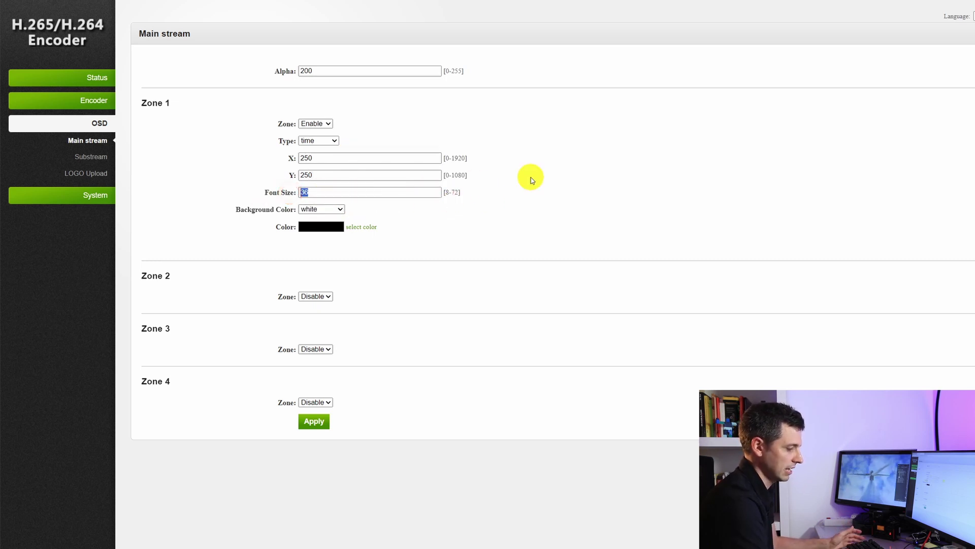
{"action": "type", "text": "72"}
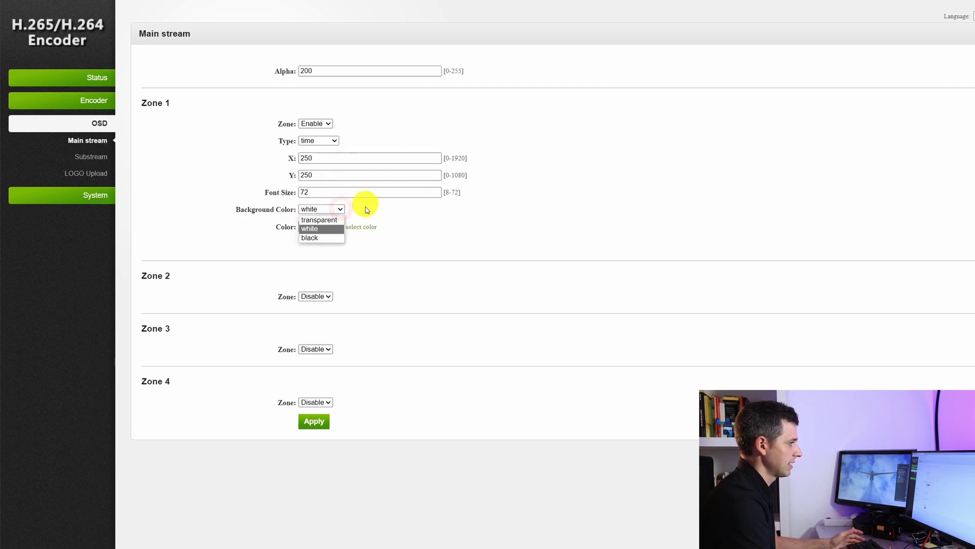
{"action": "left_click", "coordinate": [479, 235]}
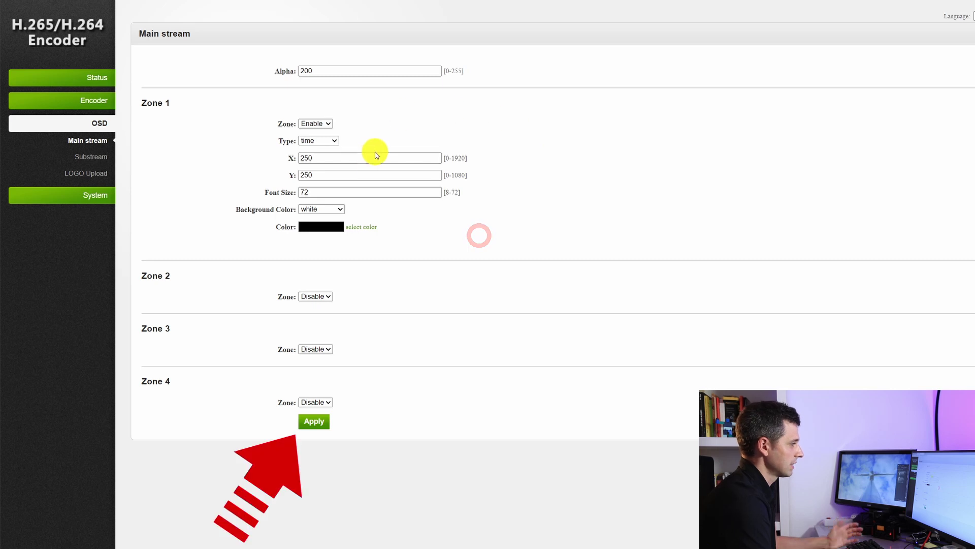
- Apply the OSD settings and check the time overlay on the picture in VLC
{"action": "left_click", "coordinate": [314, 423]}
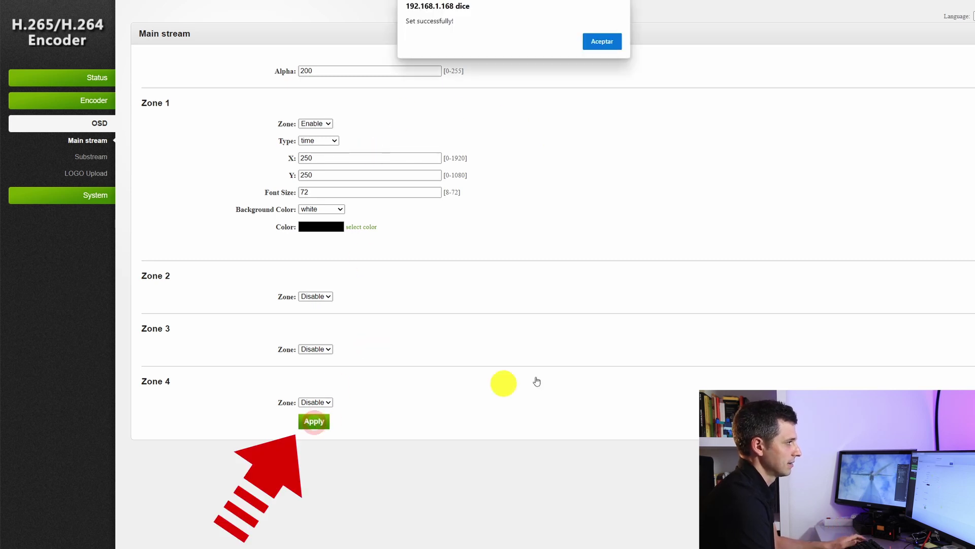
{"action": "left_click", "coordinate": [586, 43]}
{"action": "key", "text": "alt+Tab"}
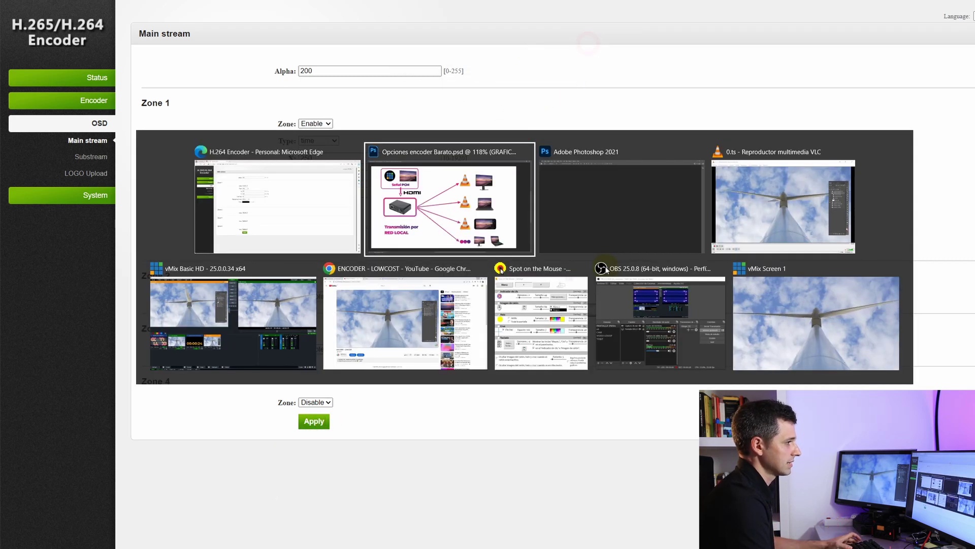
{"action": "key", "text": "alt+Tab"}
{"action": "key", "text": "alt+Tab"}
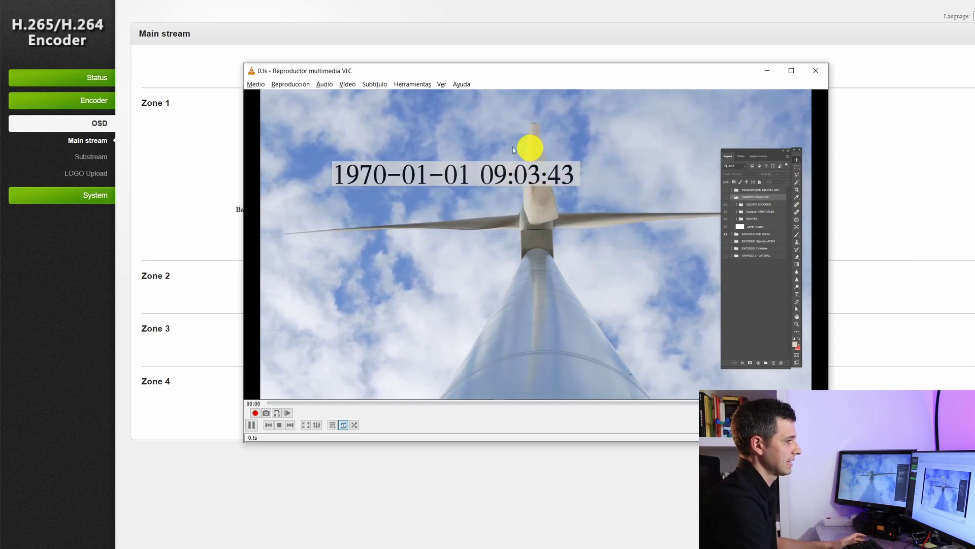
- Return to the encoder's OSD settings, set Zone 1's X and Y to 0, apply, and check the overlay in VLC
{"action": "left_click", "coordinate": [174, 163]}
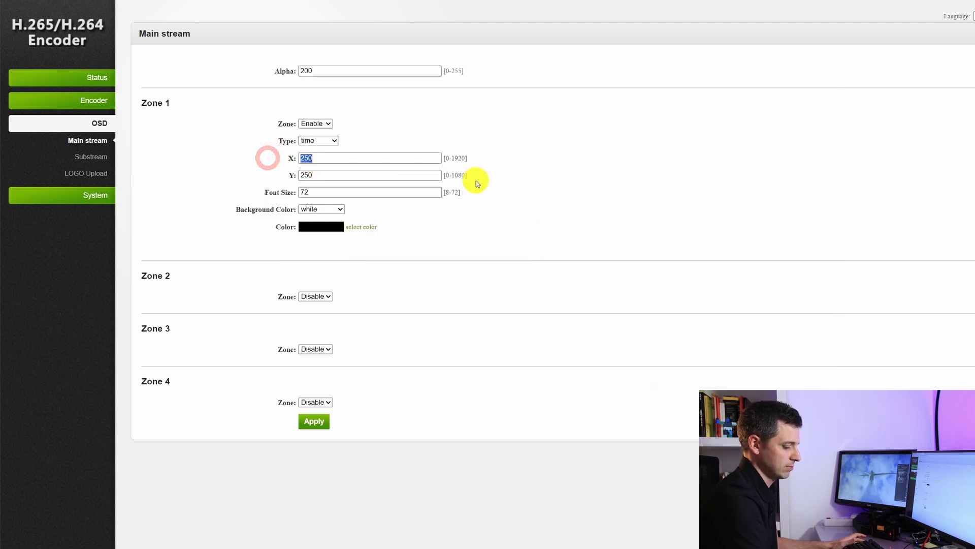
{"action": "type", "text": "1"}
{"action": "key", "text": "alt+Tab"}
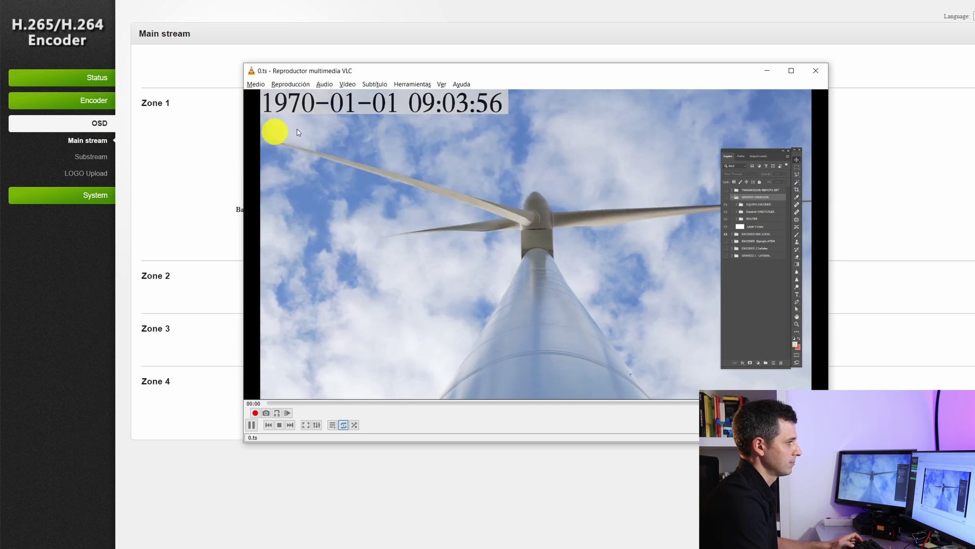
- Try enabling Zone 3 in the OSD settings and compare the overlay types offered for Zones 1 and 2
{"action": "left_click", "coordinate": [184, 157]}
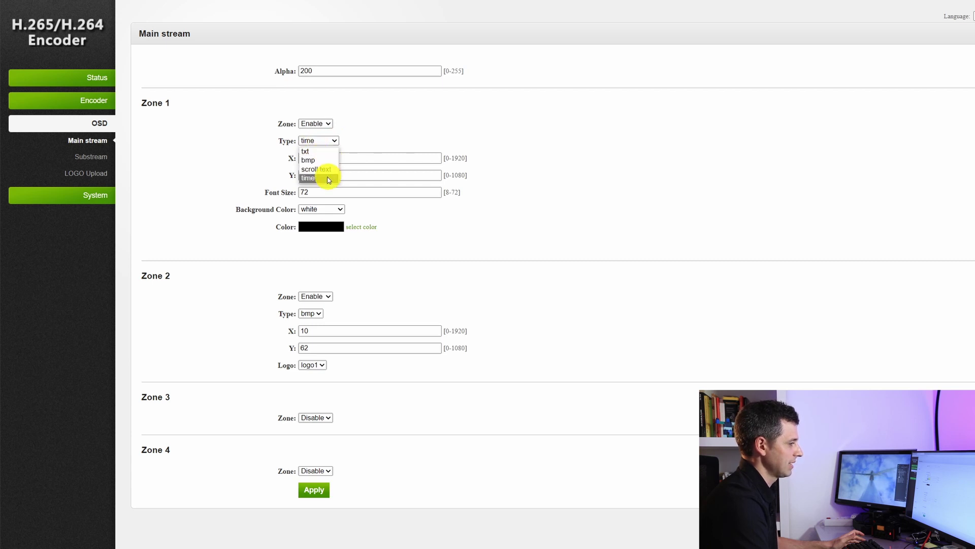
{"action": "left_click", "coordinate": [328, 418]}
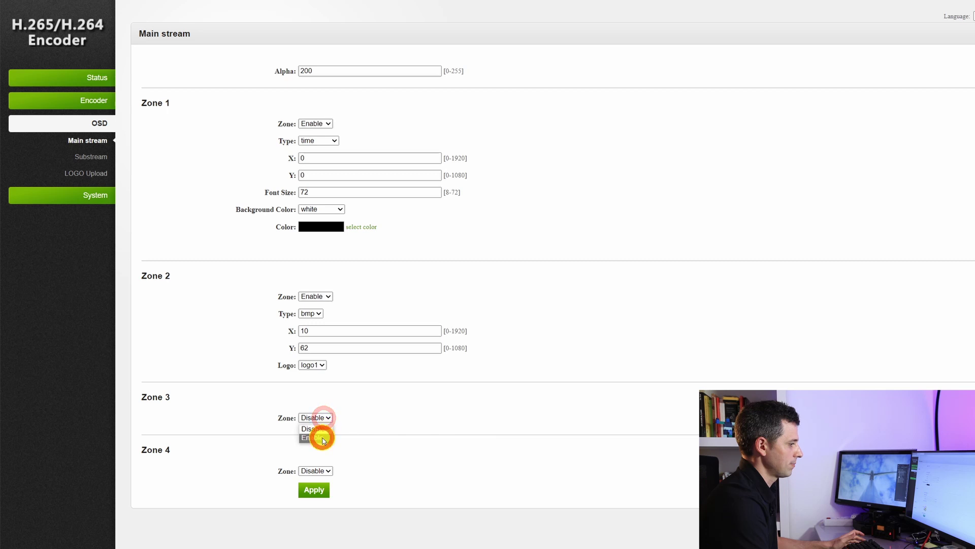
{"action": "left_click", "coordinate": [324, 438]}
{"action": "left_click", "coordinate": [320, 436]}
{"action": "scroll", "coordinate": [323, 458], "scroll_direction": "down", "scroll_amount": 2}
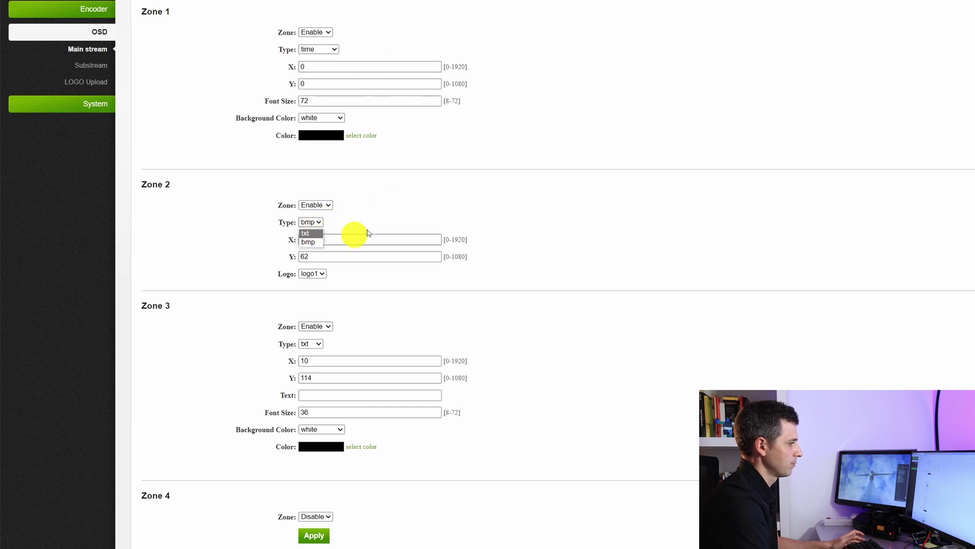
{"action": "left_click", "coordinate": [335, 49]}
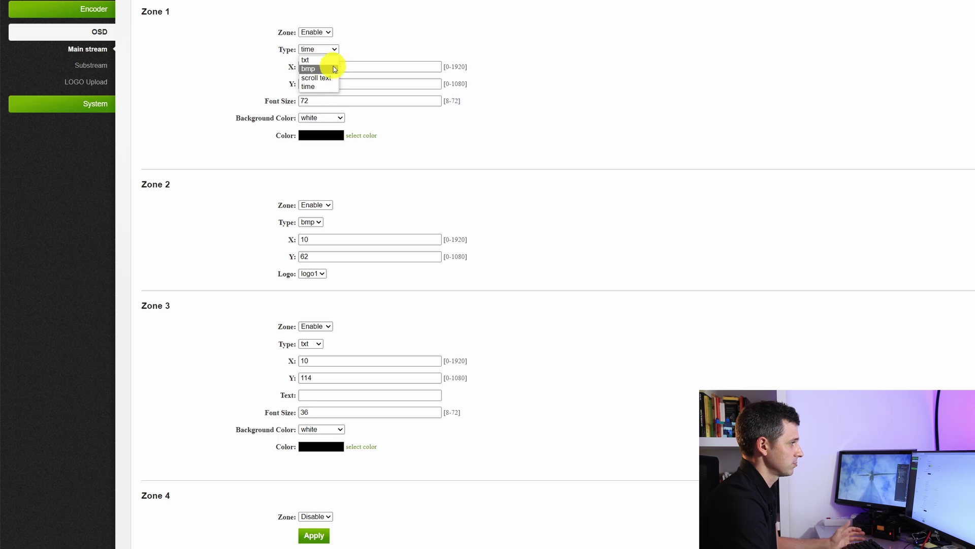
{"action": "left_click", "coordinate": [456, 127]}
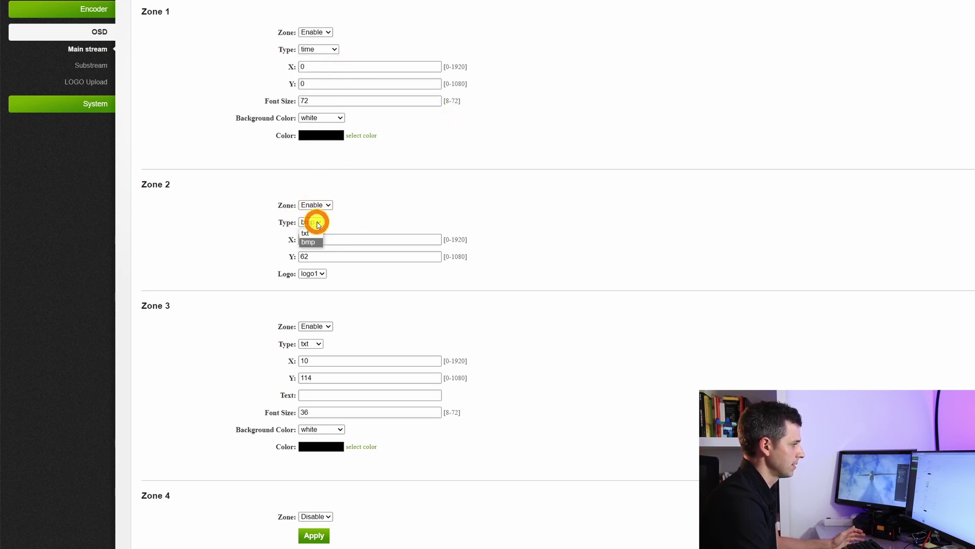
{"action": "left_click", "coordinate": [369, 228]}
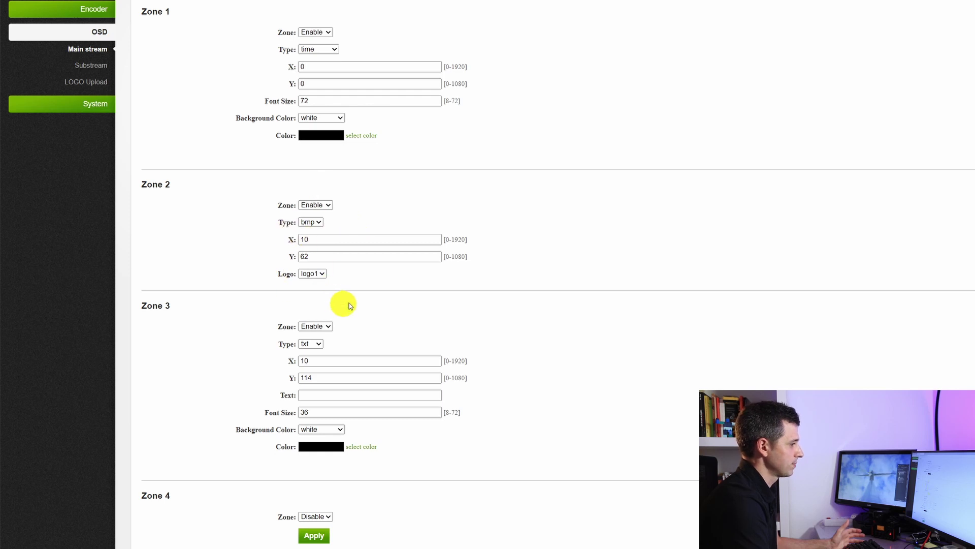
{"action": "scroll", "coordinate": [159, 143], "scroll_direction": "up", "scroll_amount": 2}
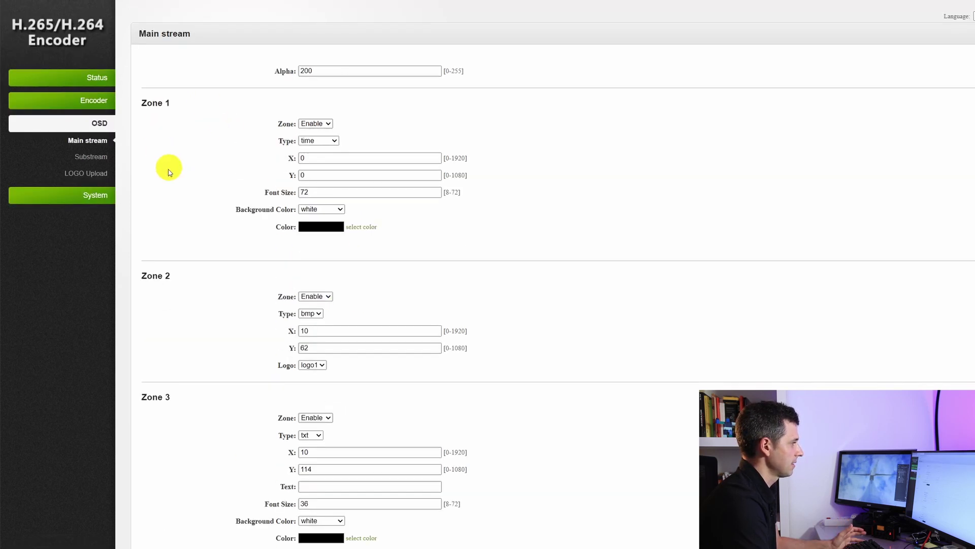
- Upload logo1.png to the encoder as an OSD logo
{"action": "left_click", "coordinate": [104, 182]}
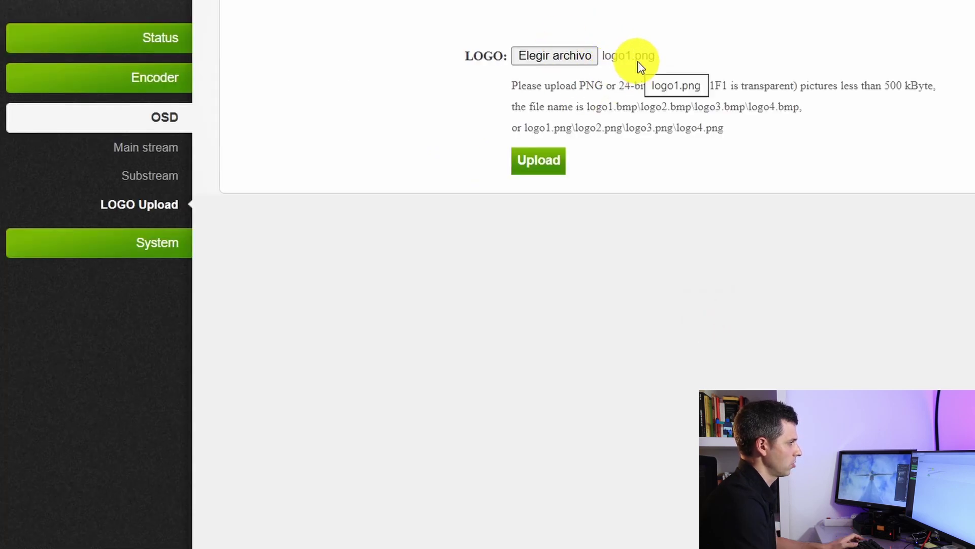
{"action": "left_click", "coordinate": [546, 159]}
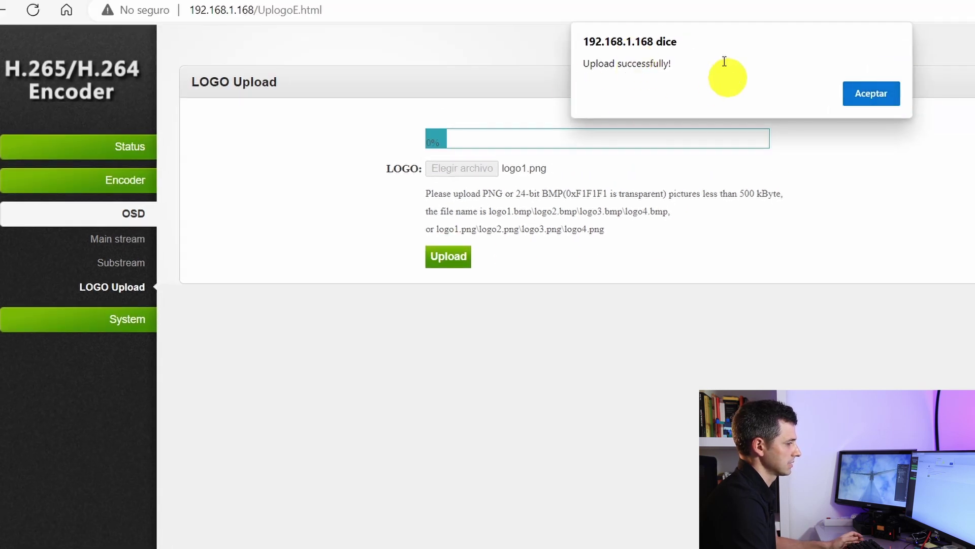
{"action": "left_click", "coordinate": [887, 94]}
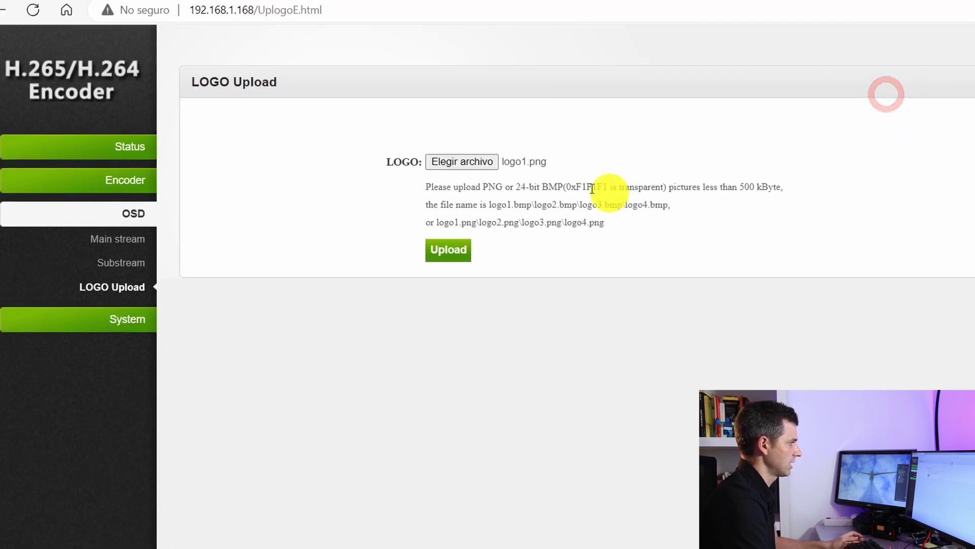
- Enable Zone 2 in the main stream's OSD settings, with type bmp and logo1 as its logo
{"action": "left_click", "coordinate": [124, 243]}
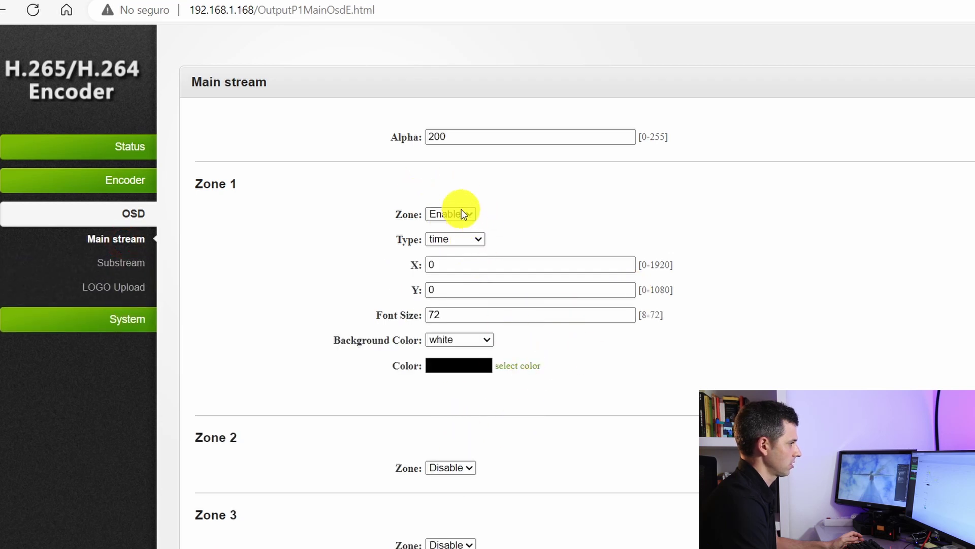
{"action": "left_click", "coordinate": [466, 467]}
{"action": "left_click", "coordinate": [461, 494]}
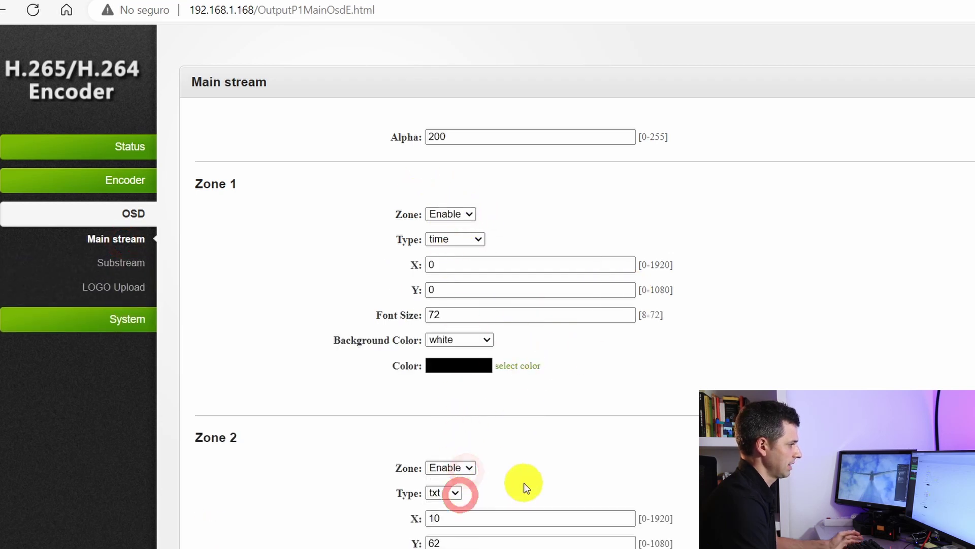
{"action": "left_click", "coordinate": [460, 494]}
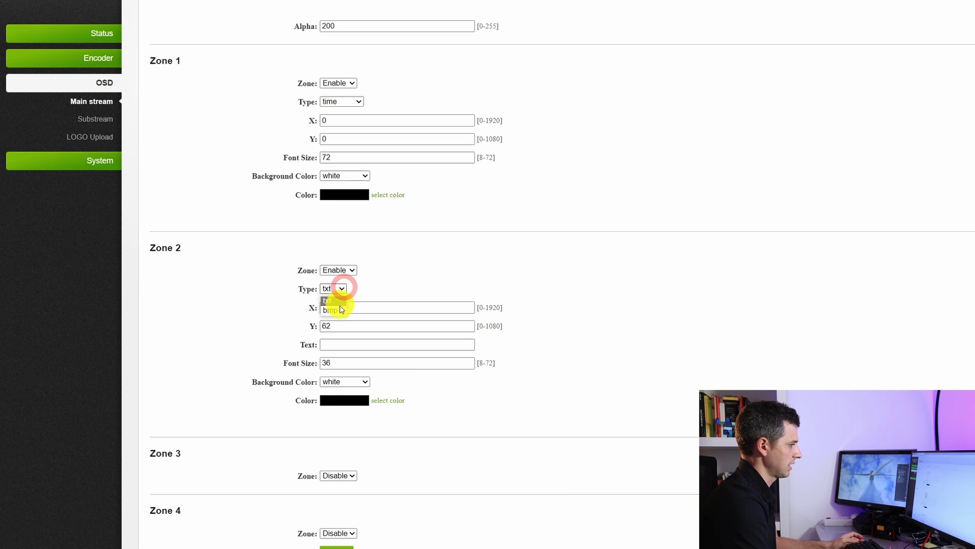
{"action": "left_click", "coordinate": [342, 309]}
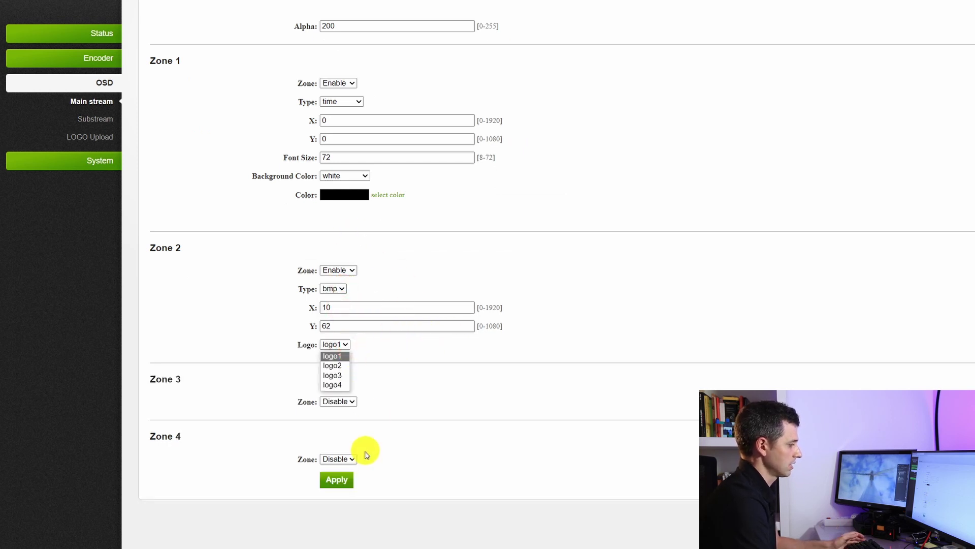
- Apply the Zone 2 logo settings, check the logo overlay in VLC, and return to the encoder's OSD settings
{"action": "left_click", "coordinate": [338, 480]}
{"action": "left_click", "coordinate": [641, 3]}
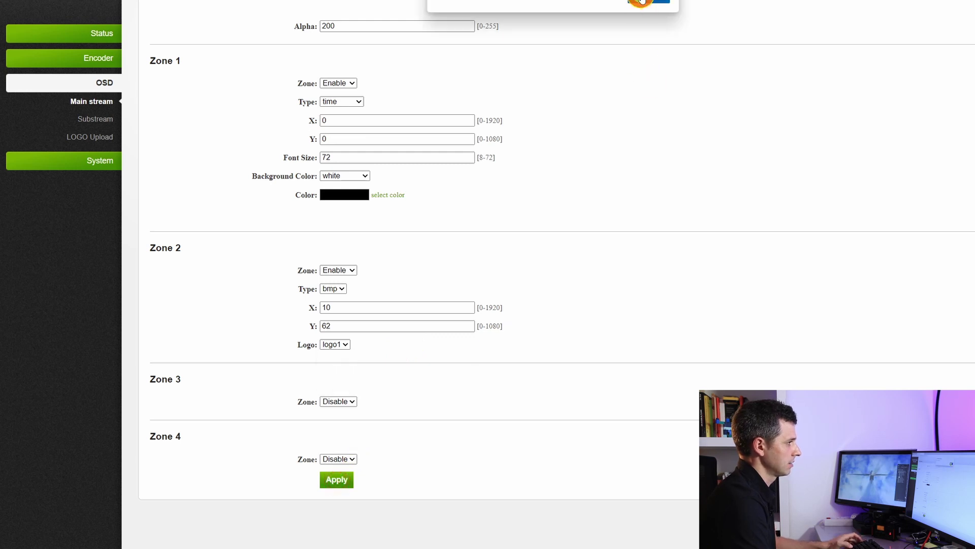
{"action": "key", "text": "alt+Tab"}
{"action": "key", "text": "alt+Tab"}
{"action": "key", "text": "alt+Tab"}
{"action": "key", "text": "alt+Tab"}
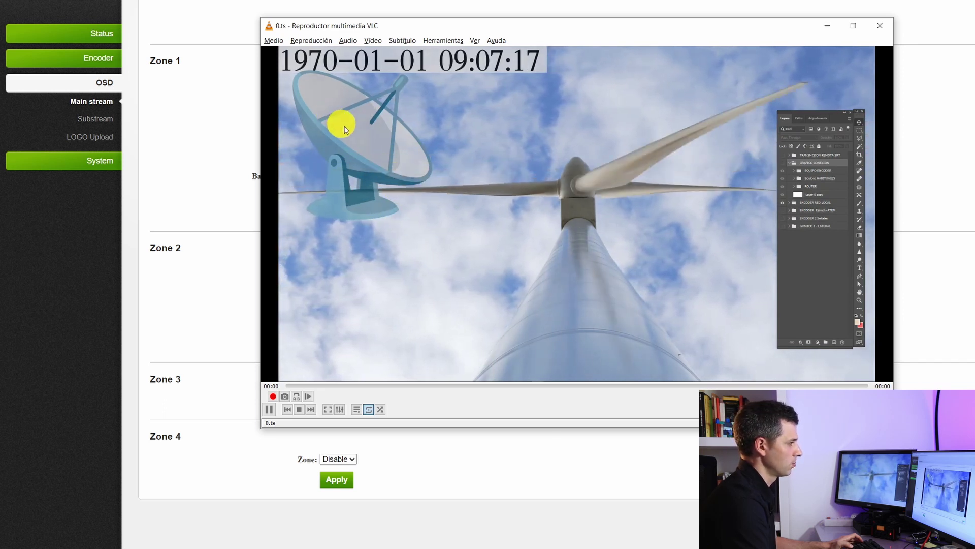
{"action": "left_click", "coordinate": [243, 116]}
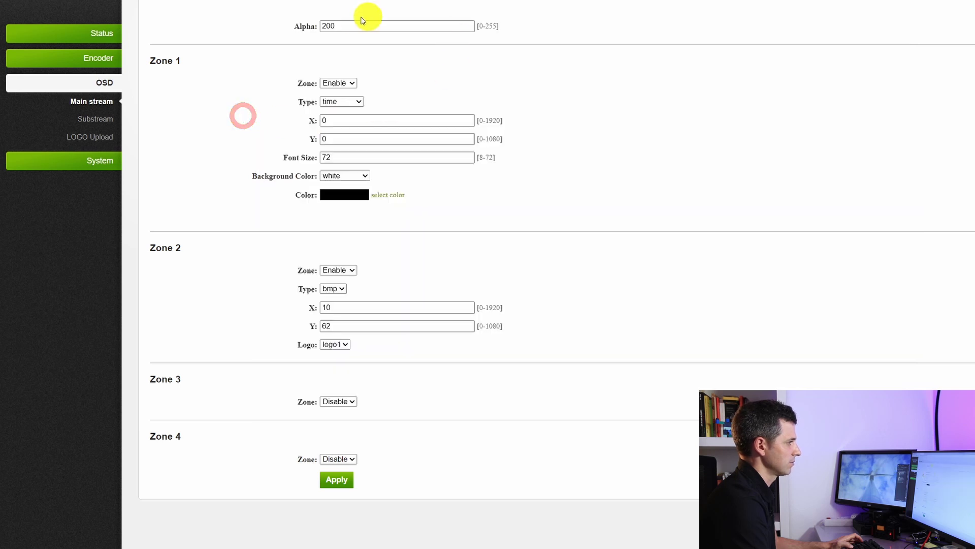
- Switch to vMix, put the TRIANGULOS_calidos.mov input on program, and check the OSD overlay's transparency over it in VLC
{"action": "key", "text": "alt+Tab"}
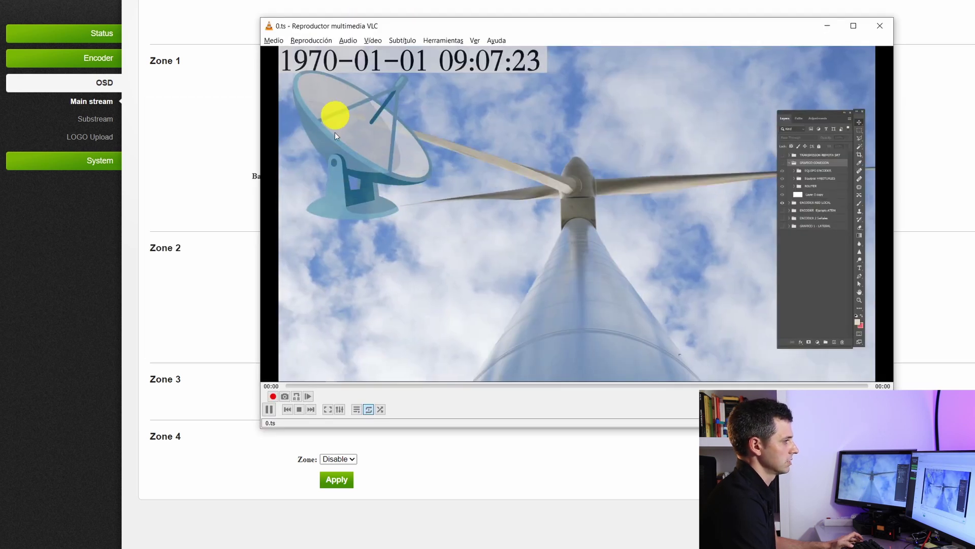
{"action": "key", "text": "alt+Tab"}
{"action": "key", "text": "Tab"}
{"action": "key", "text": "Tab"}
{"action": "key", "text": "Tab"}
{"action": "key", "text": "Tab"}
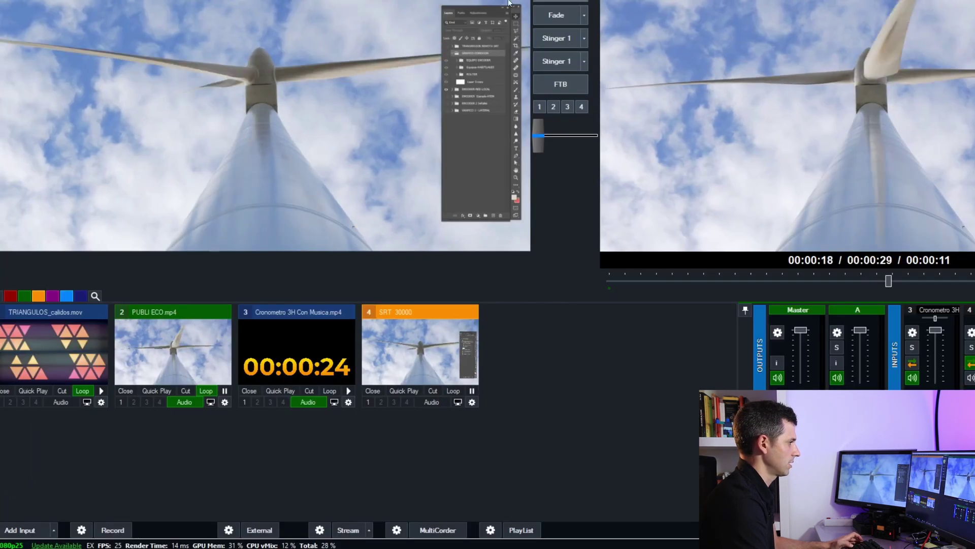
{"action": "key", "text": "1"}
{"action": "key", "text": "space"}
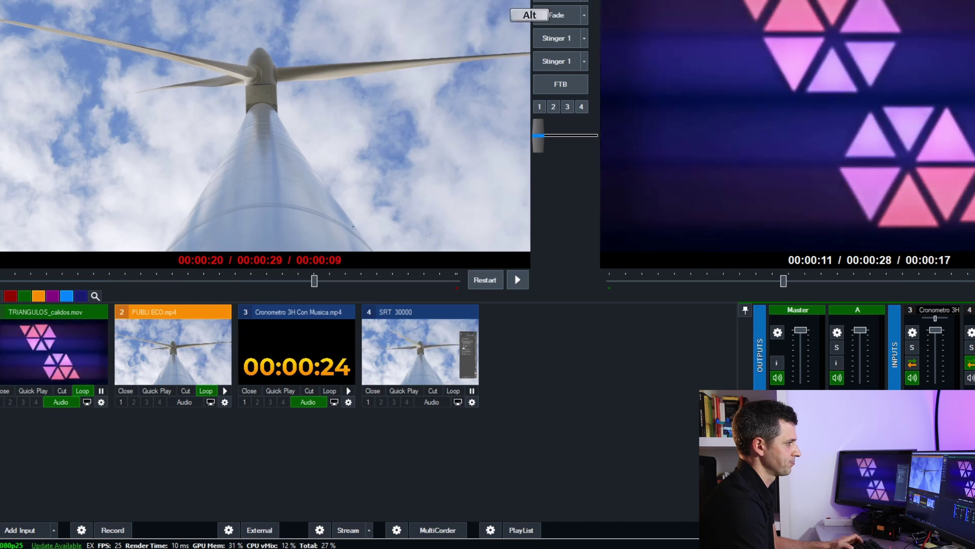
{"action": "key", "text": "alt+Tab"}
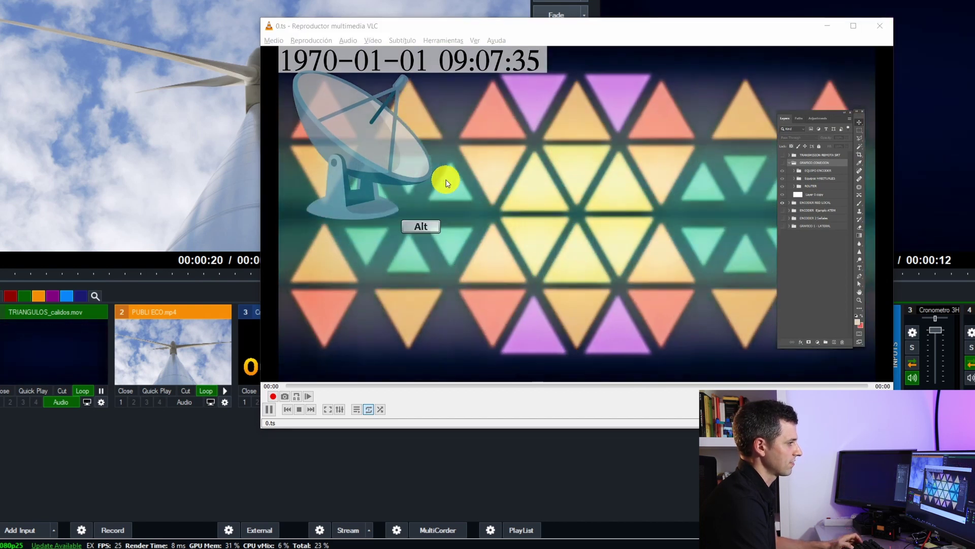
- Return to the encoder's OSD settings, set the alpha to 255, and check the overlay's opacity in VLC
{"action": "key", "text": "alt+Tab"}
{"action": "left_click", "coordinate": [337, 24]}
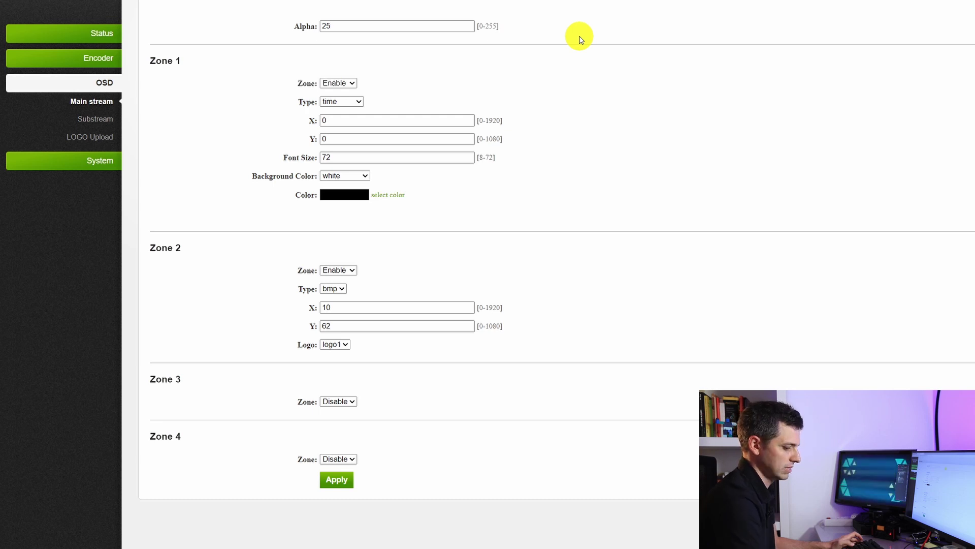
{"action": "key", "text": "alt+Tab"}
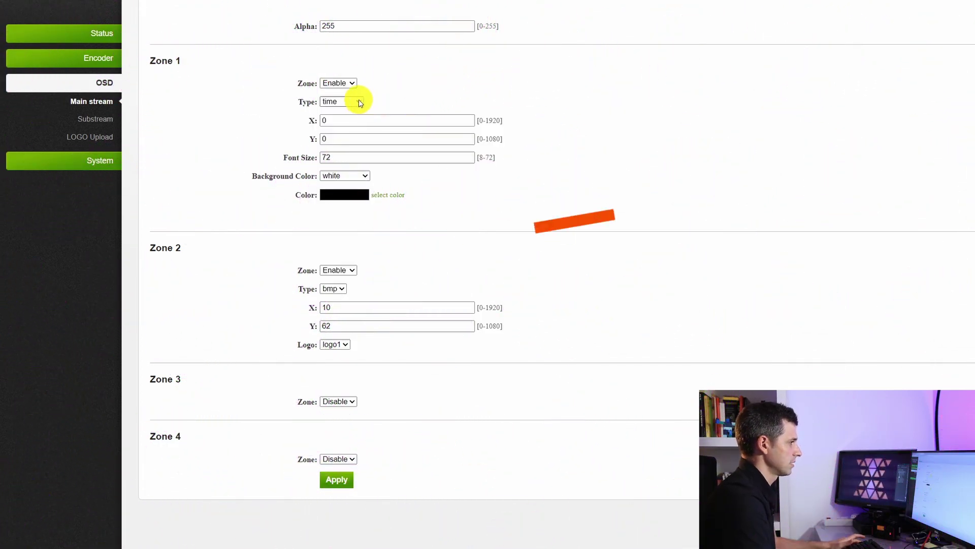
- Change Zone 1 to scroll text reading "Bimixeros en marcha* EMPEZAMOS EN BREVE", apply it, and check the result in VLC
{"action": "left_click", "coordinate": [358, 101]}
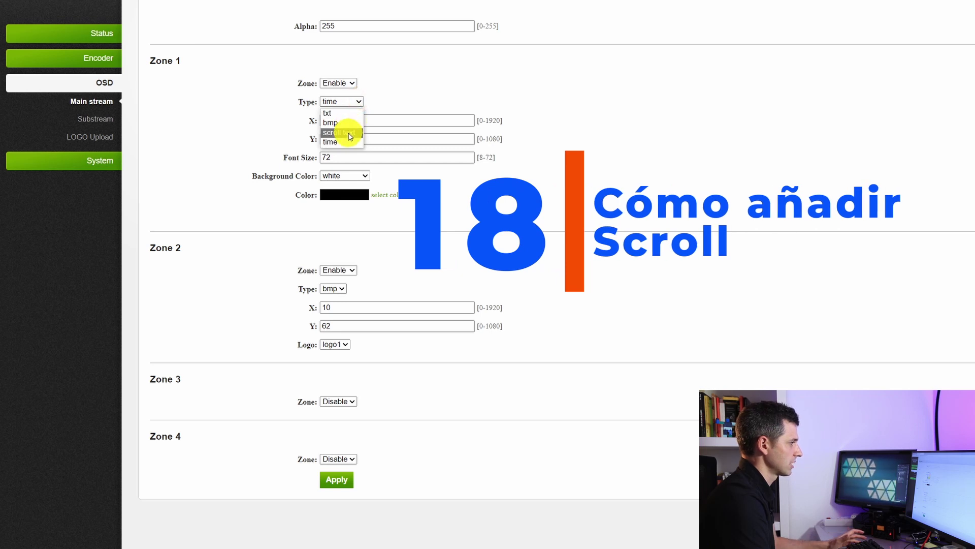
{"action": "left_click", "coordinate": [350, 133]}
{"action": "left_click", "coordinate": [354, 158]}
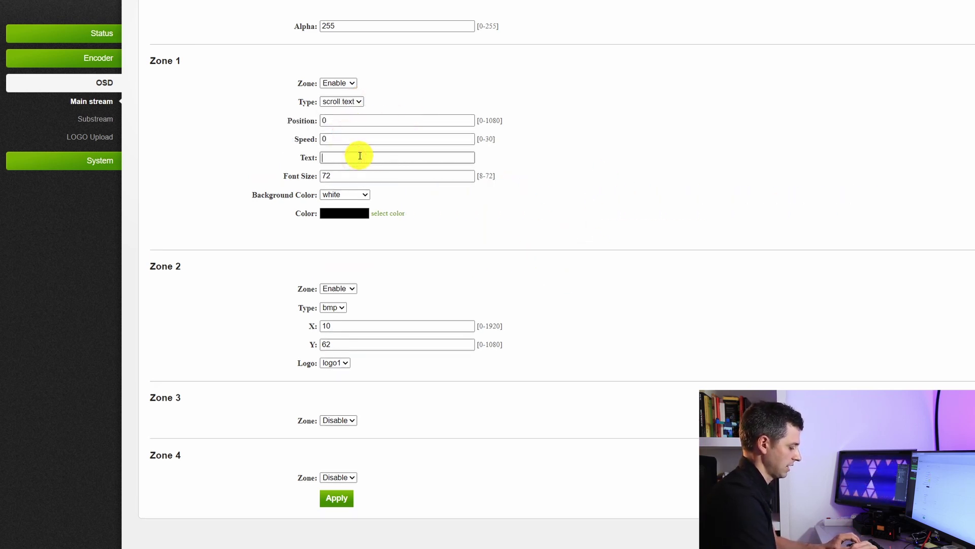
{"action": "key", "text": "ctrl+v"}
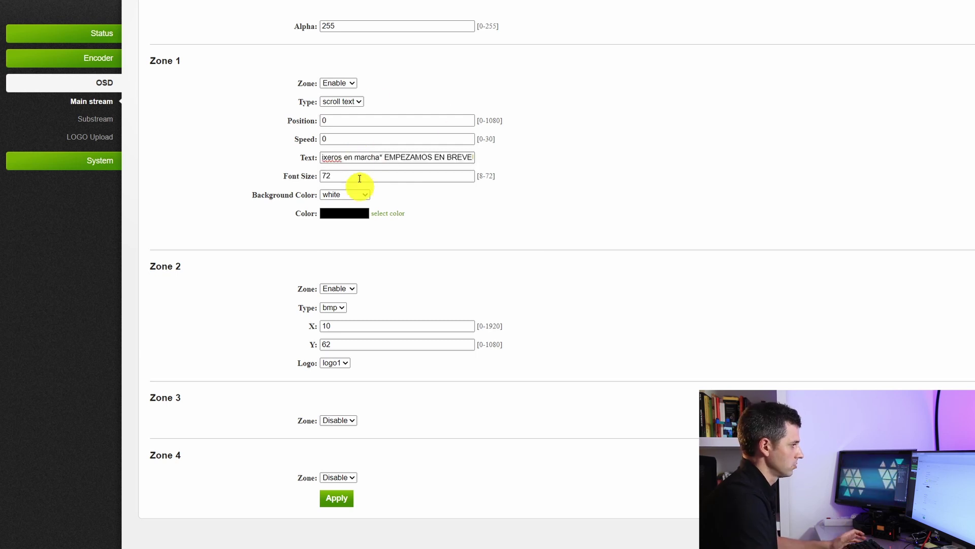
{"action": "left_click", "coordinate": [337, 499]}
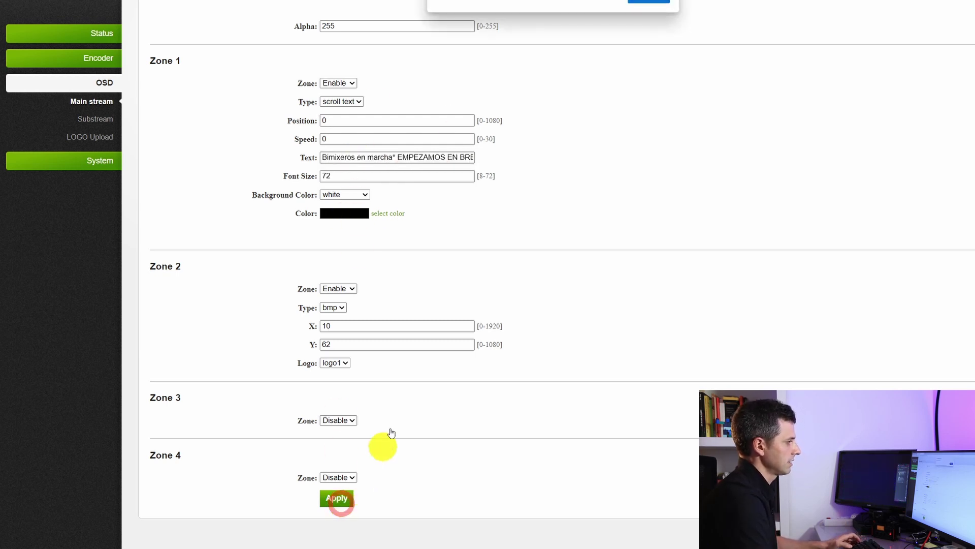
{"action": "key", "text": "alt+Tab"}
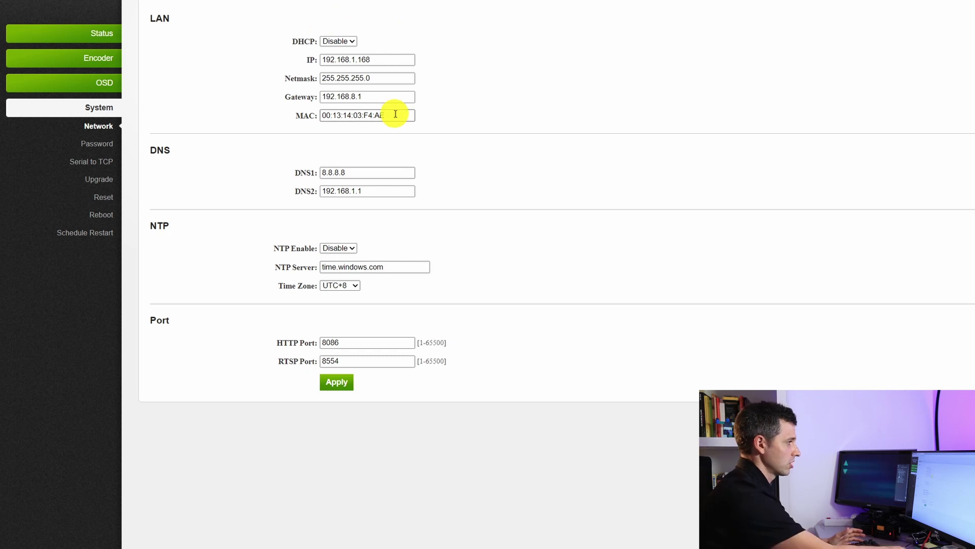
- Examine the encoder's System settings: the network DHCP options, Password, Serial to TCP, Upgrade, Reset, Reboot and Schedule Restart
{"action": "left_click", "coordinate": [347, 41]}
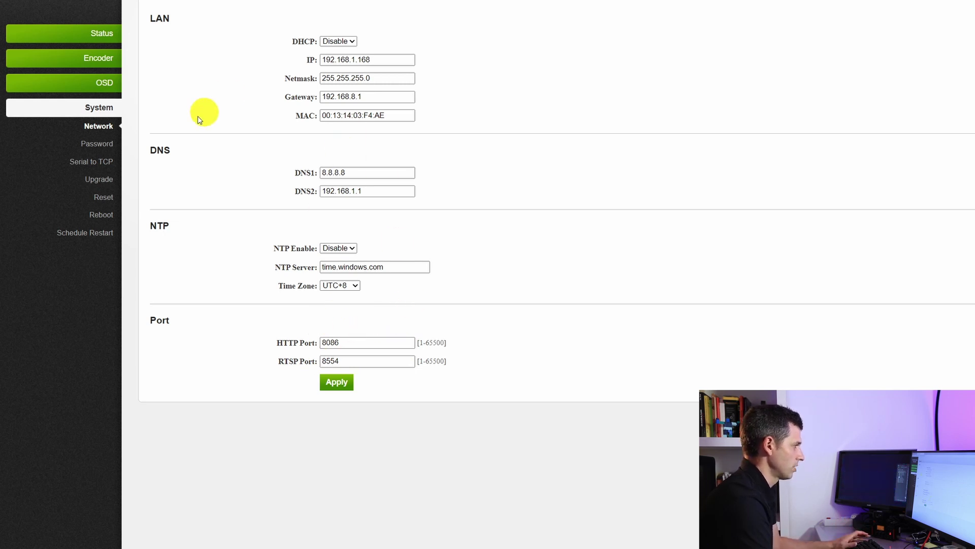
{"action": "left_click", "coordinate": [105, 144]}
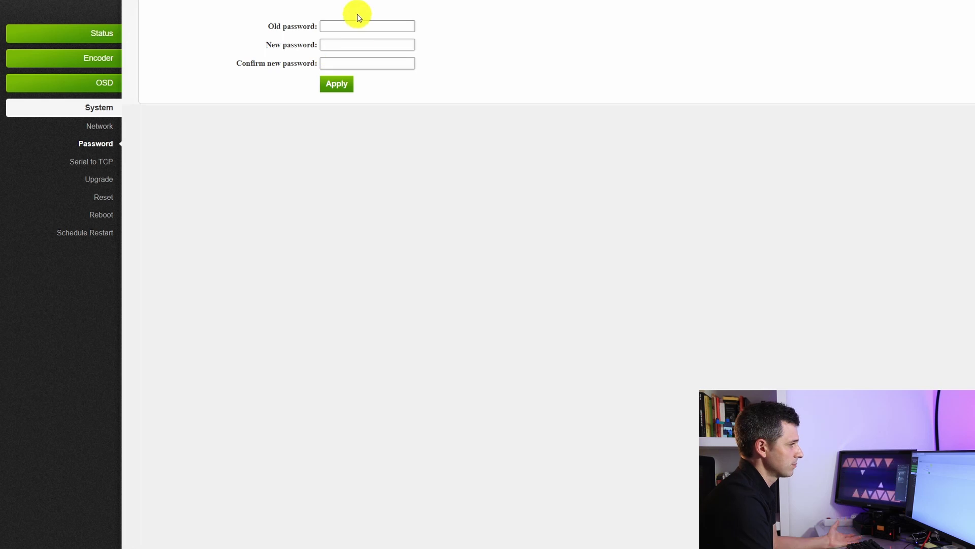
{"action": "left_click", "coordinate": [100, 162]}
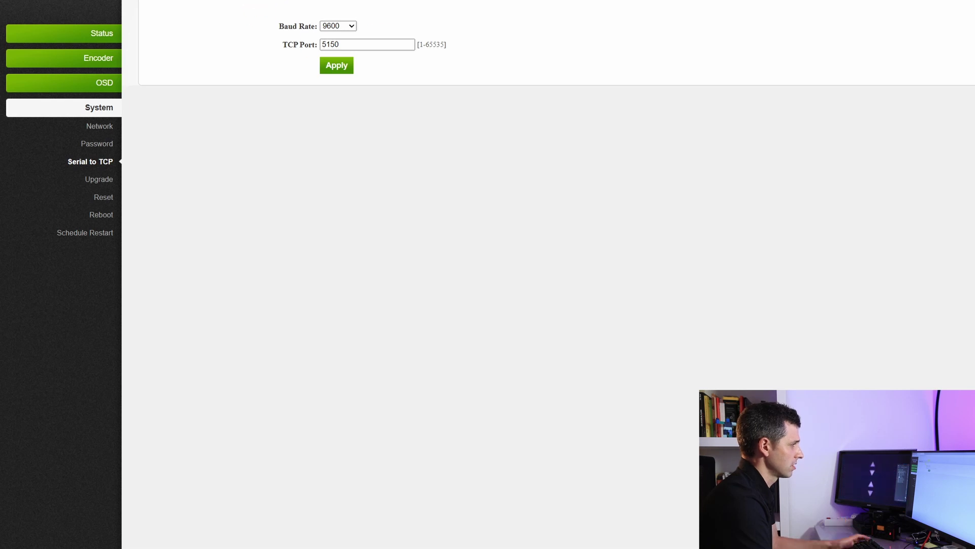
{"action": "left_click", "coordinate": [117, 180]}
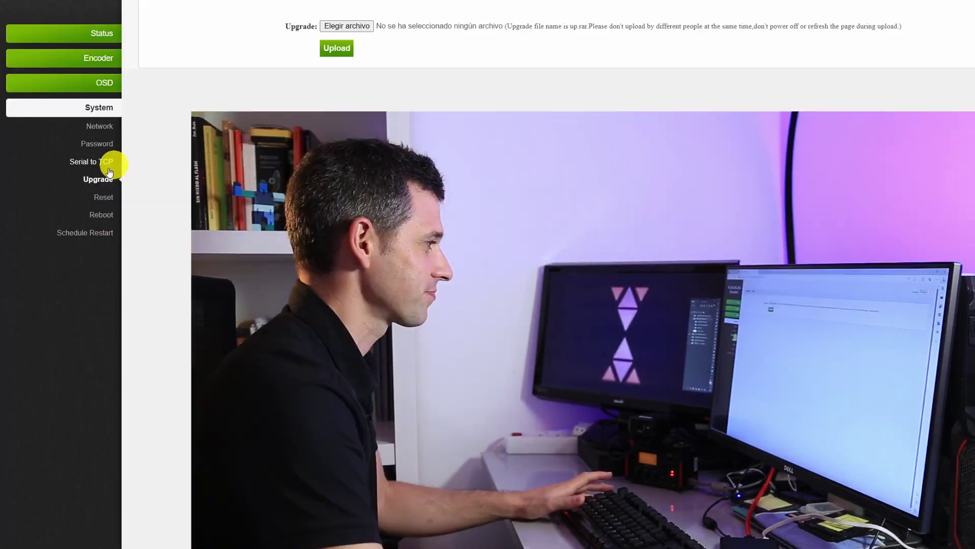
{"action": "left_click", "coordinate": [102, 197]}
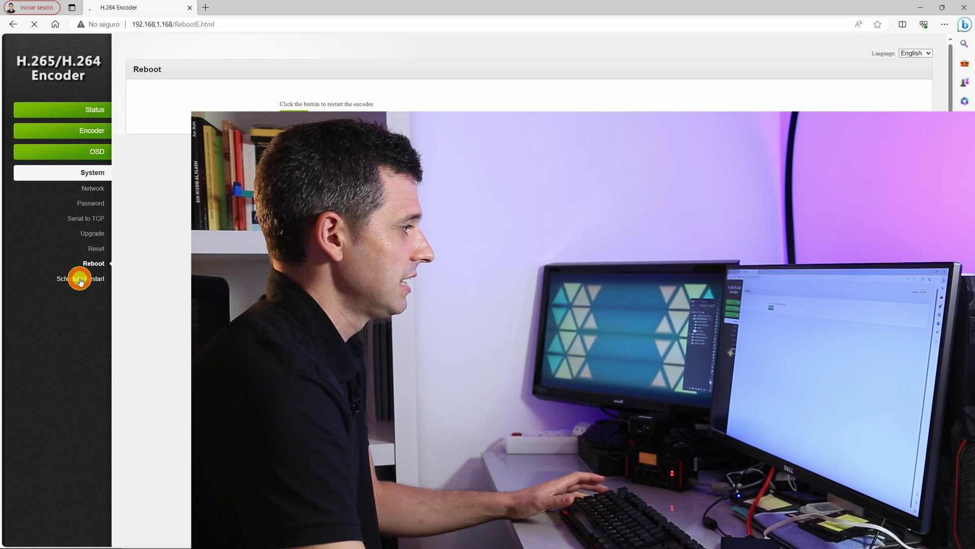
{"action": "left_click", "coordinate": [80, 280]}
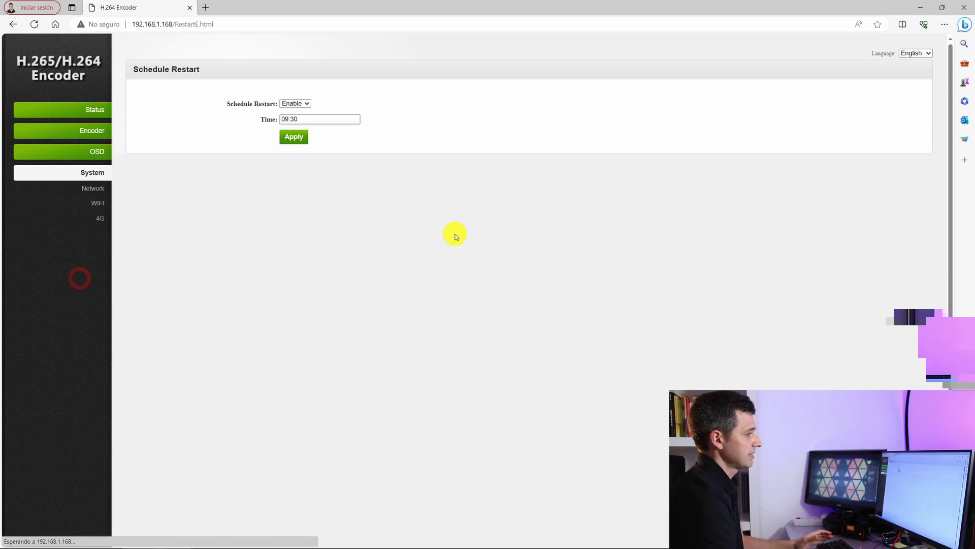